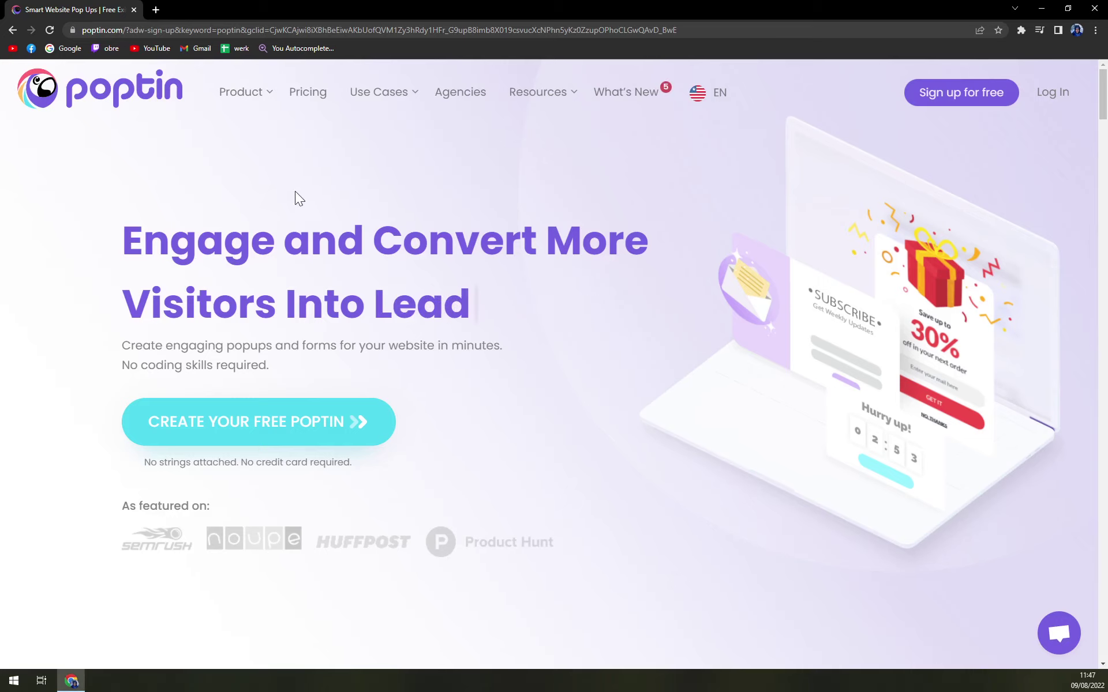
Close the support chat on the Poptin homepage and go to the Pricing page.
scroll(299, 198, down, 1)
scroll(299, 198, up, 1)
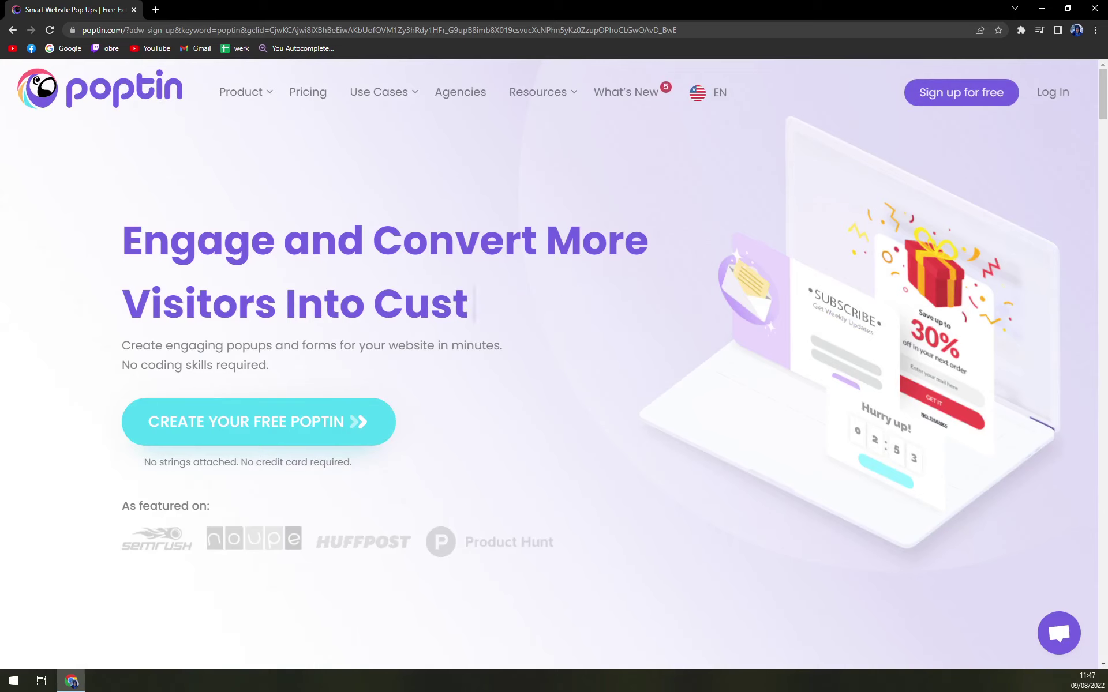
scroll(480, 346, down, 5)
scroll(577, 410, up, 5)
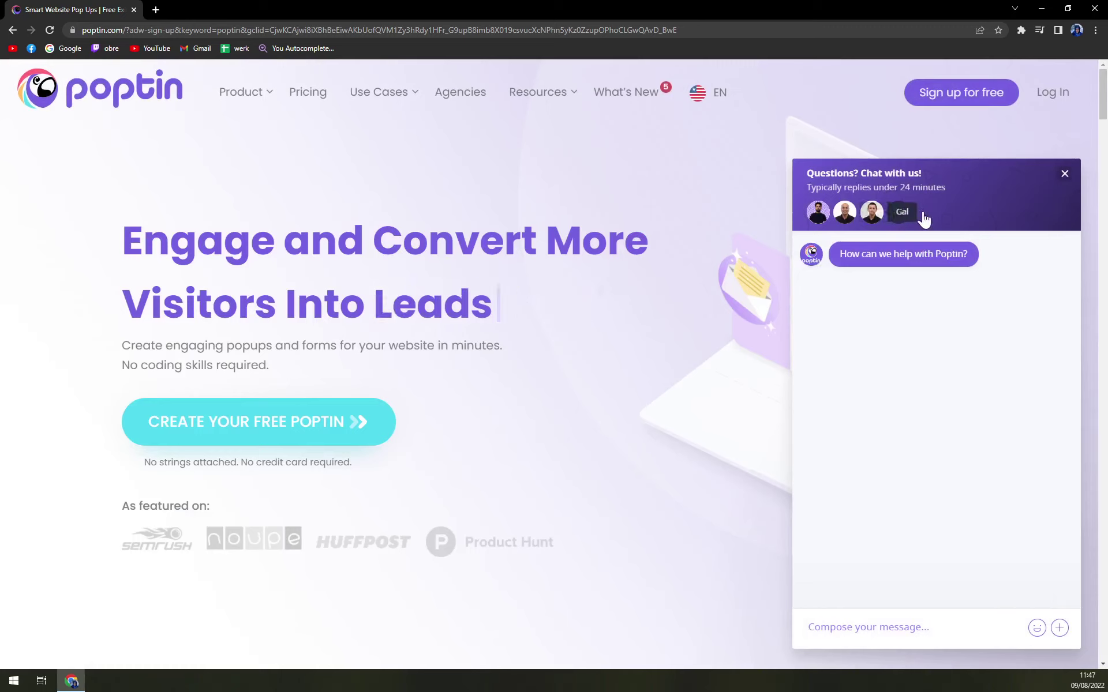
click(1064, 174)
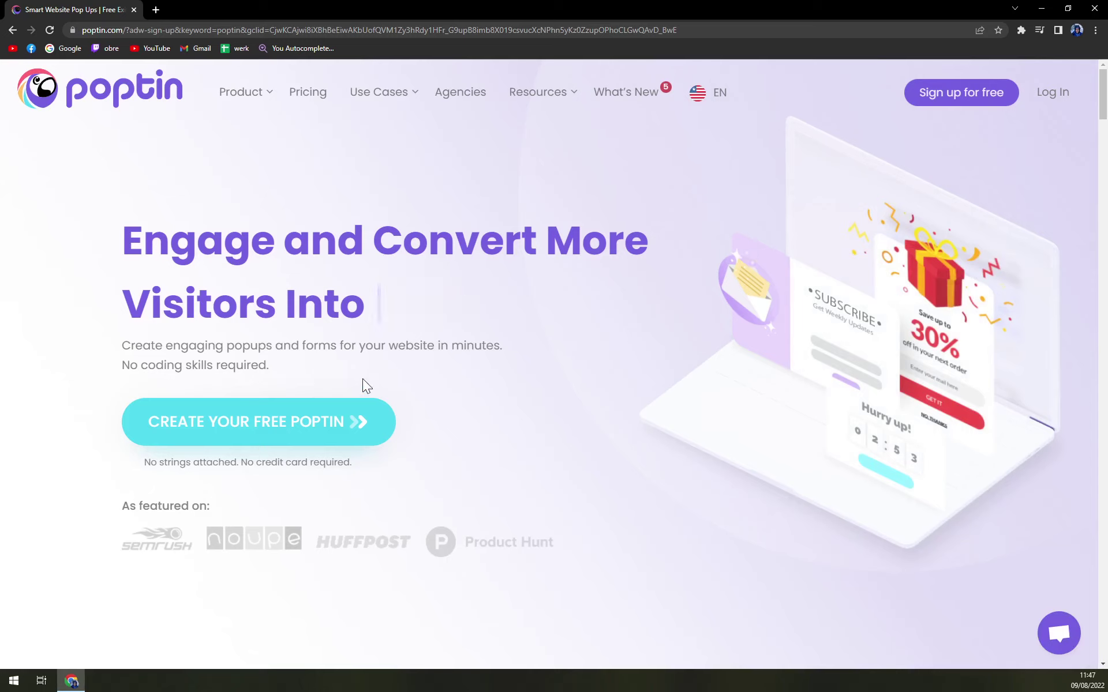
click(306, 92)
Review the Free, Basic, Pro and Agency plan details on the pricing page.
scroll(392, 161, down, 3)
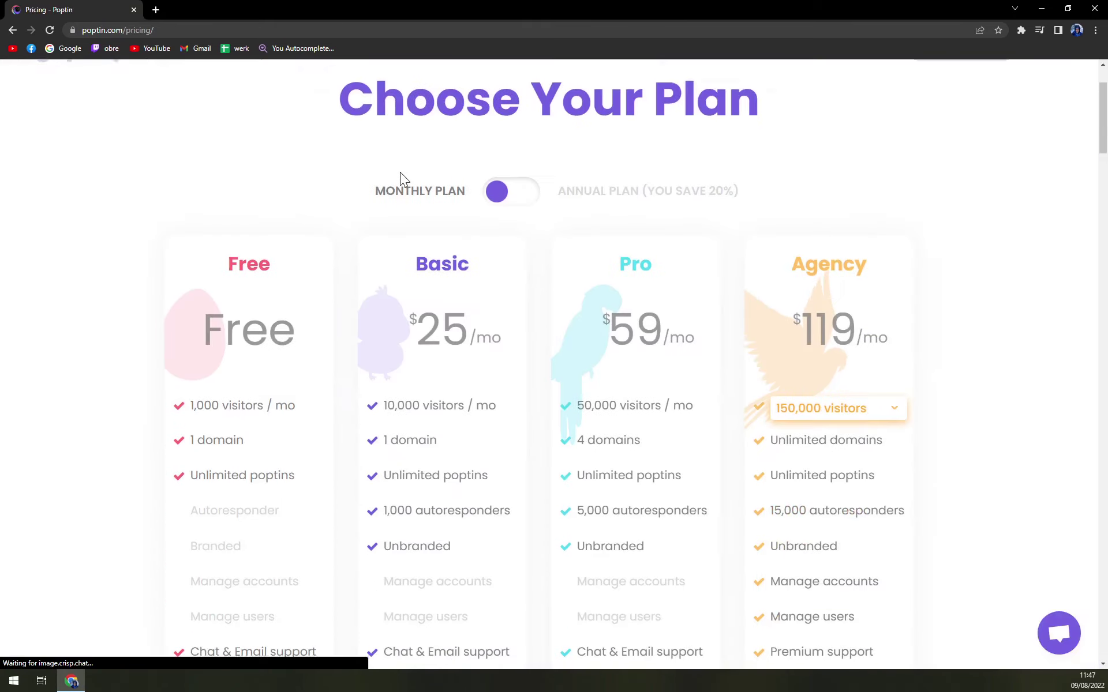
scroll(497, 224, up, 2)
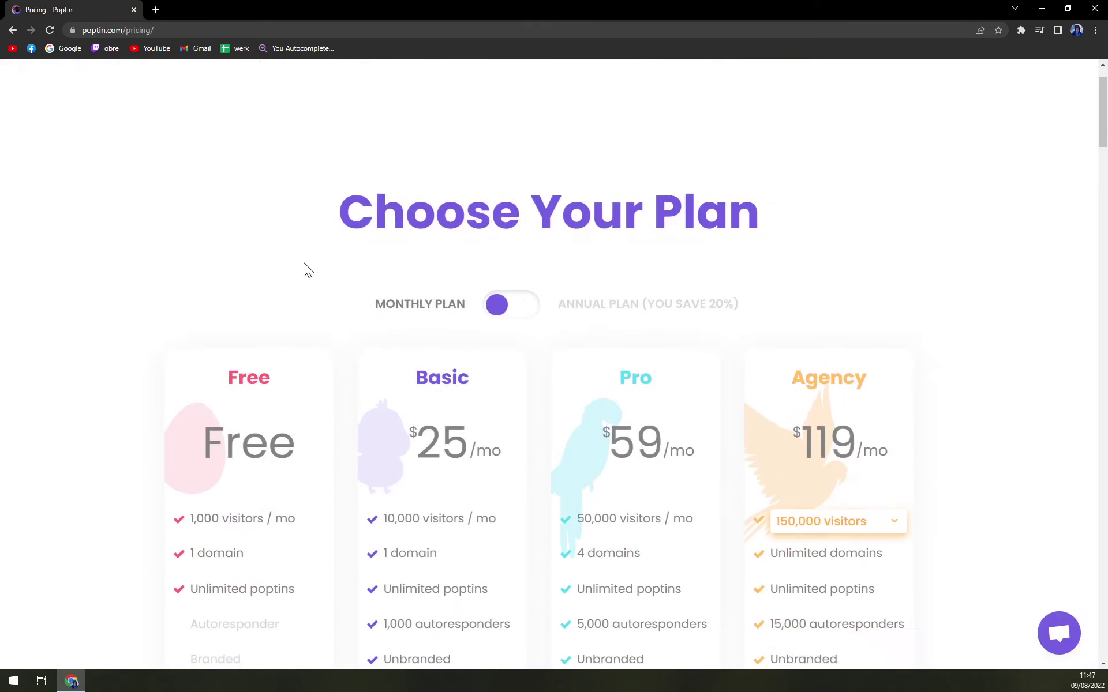
scroll(303, 266, down, 3)
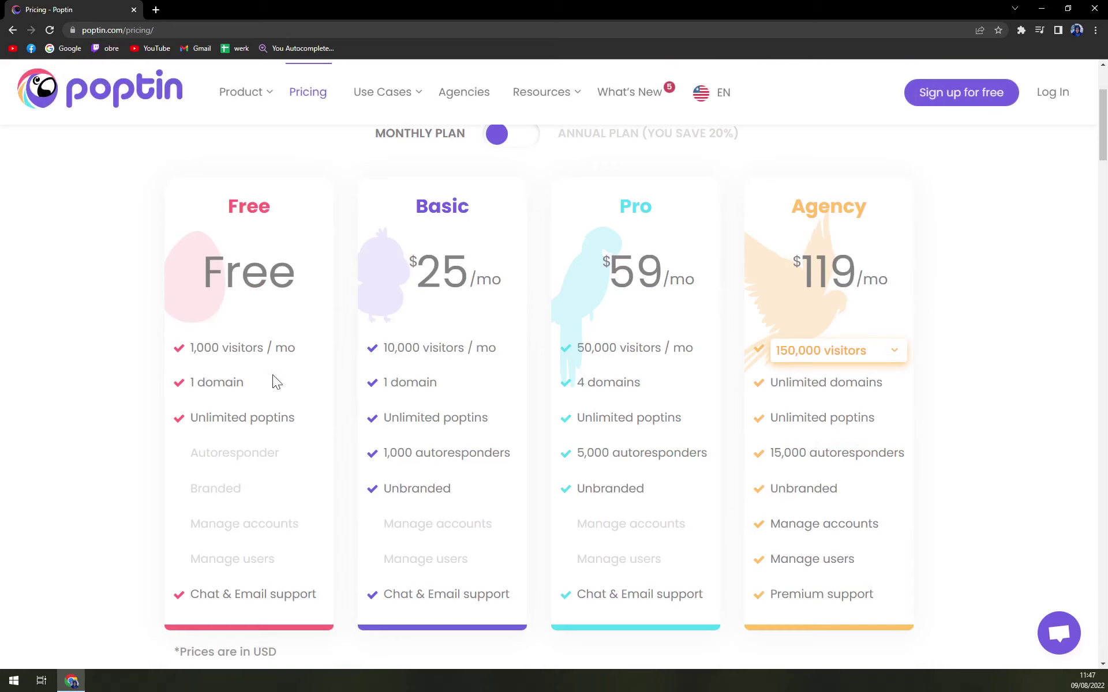
scroll(243, 381, down, 1)
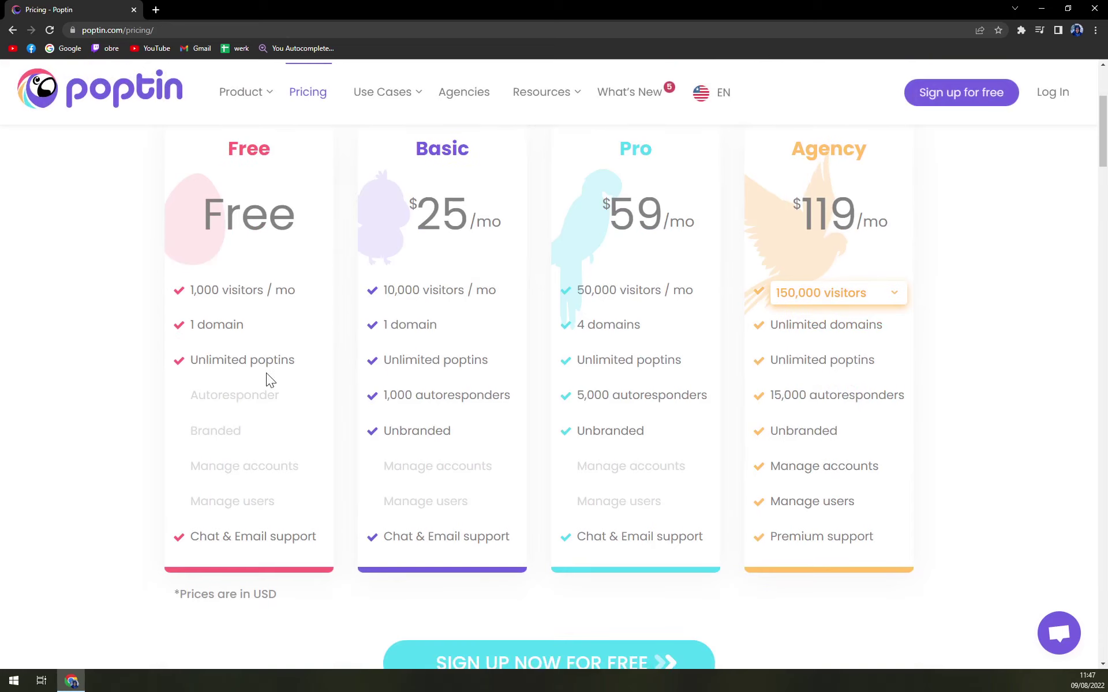
drag(215, 536, 269, 536)
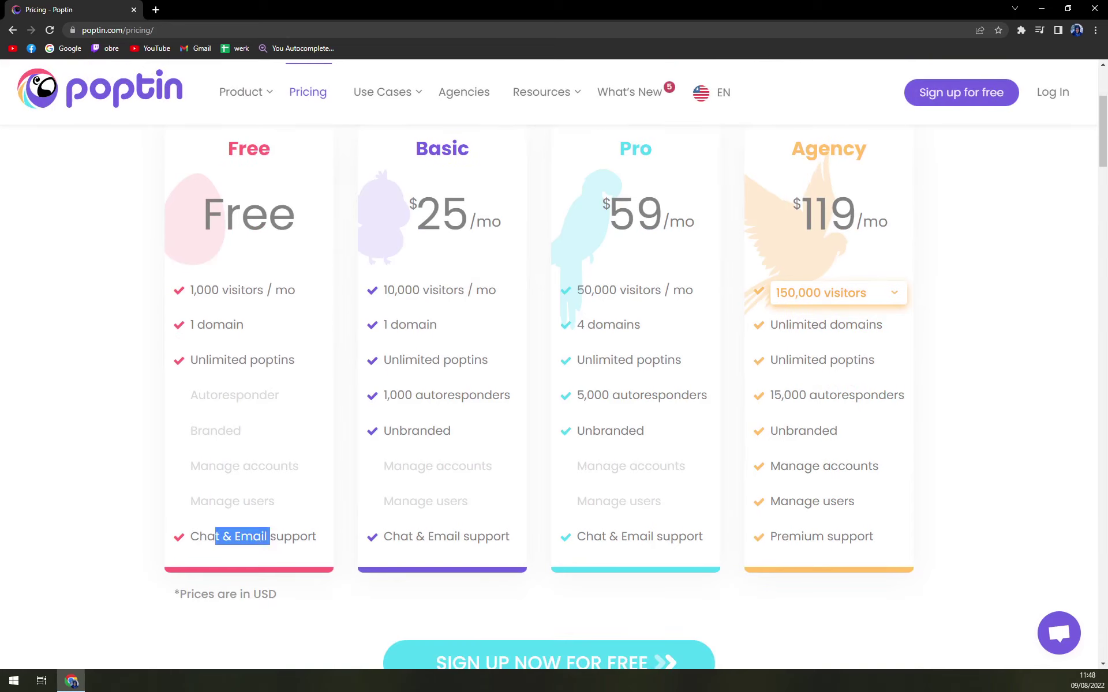
click(308, 536)
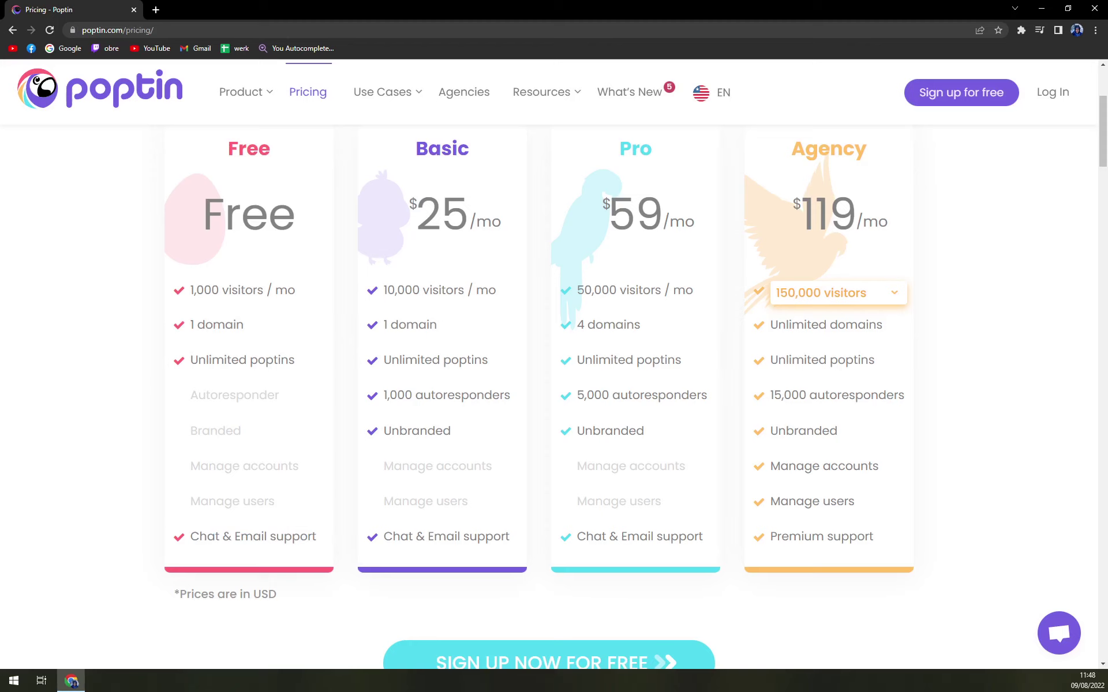
scroll(453, 234, up, 2)
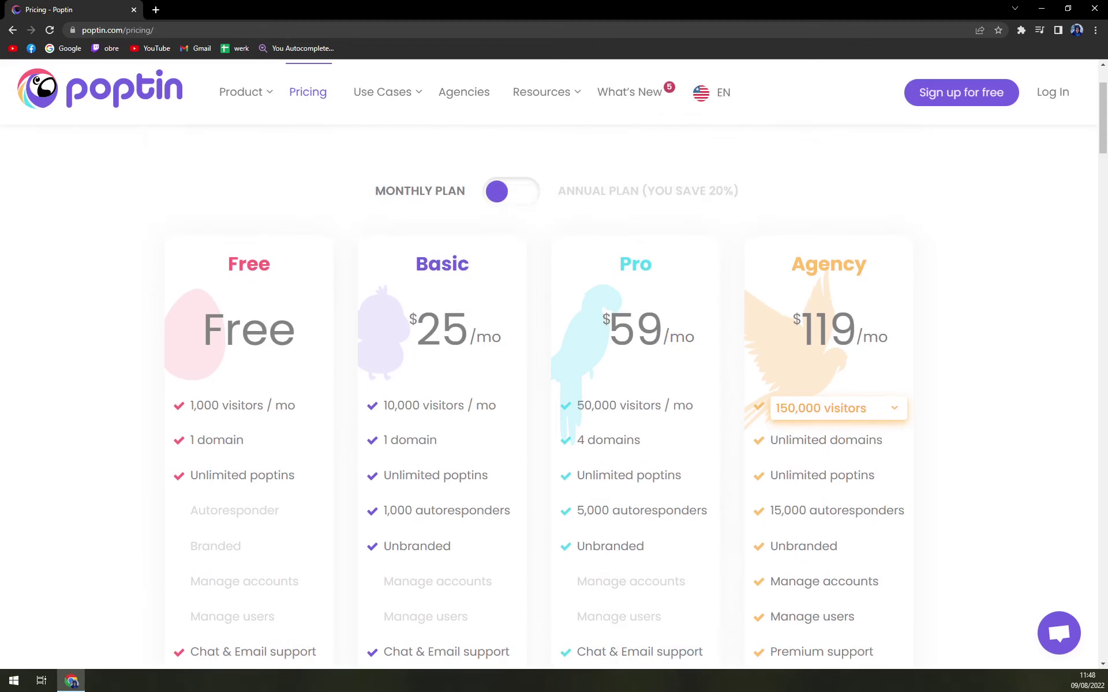
scroll(496, 231, down, 1)
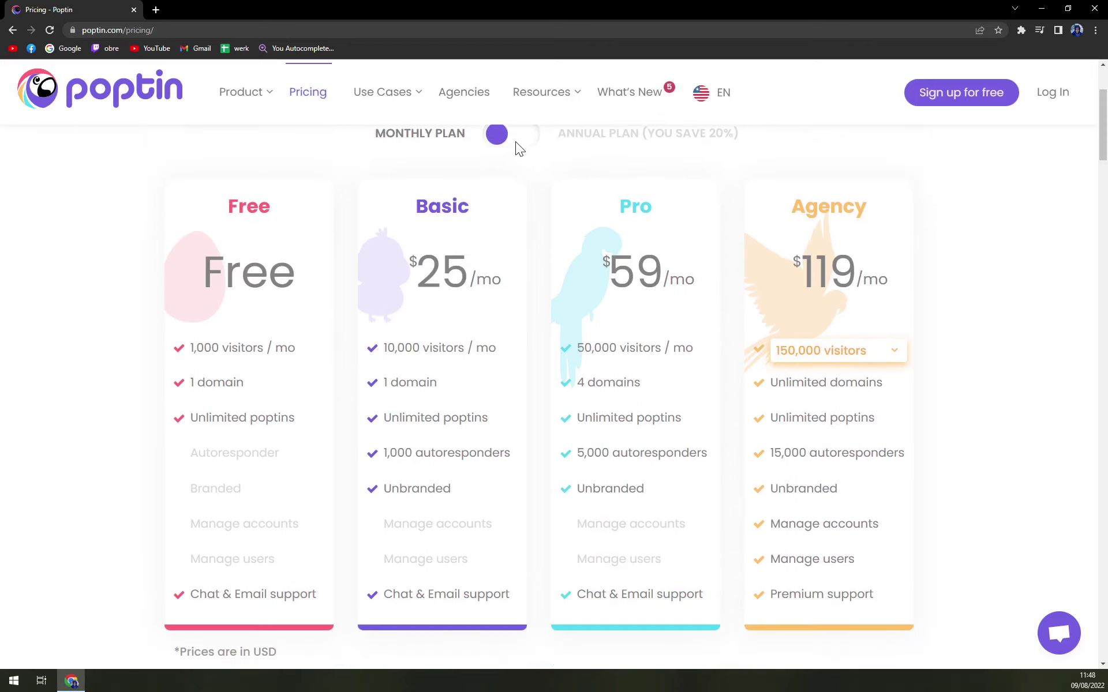
scroll(500, 135, up, 1)
Compare annual prices, then return to monthly pricing with Pro at $59/mo.
click(520, 192)
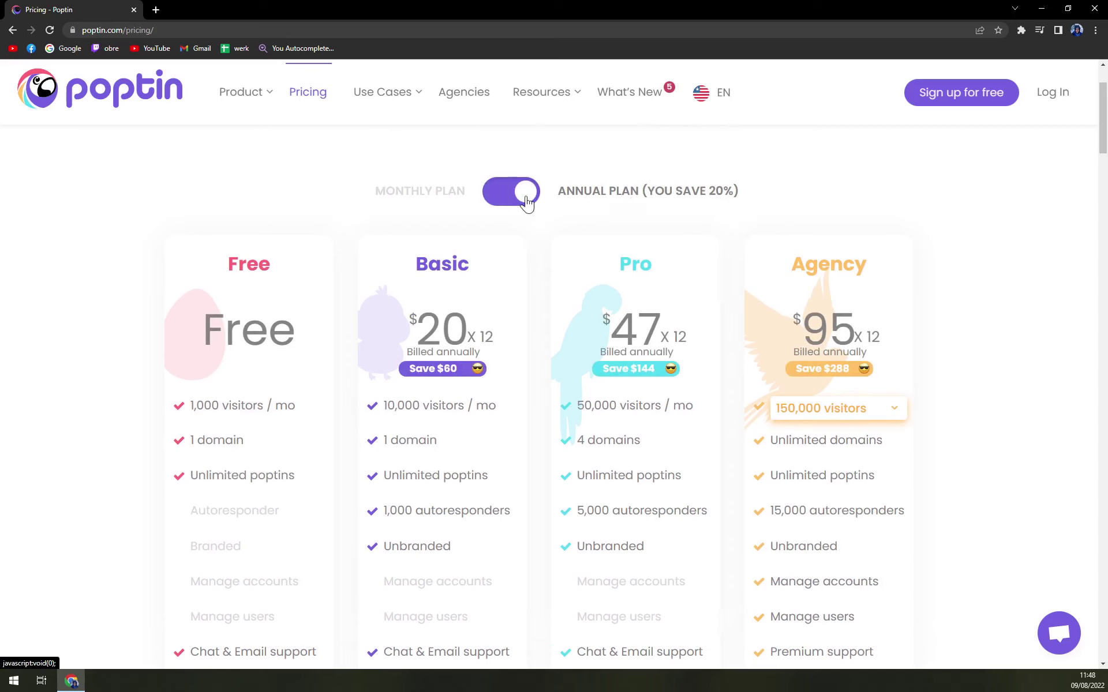
click(526, 199)
scroll(530, 369, down, 1)
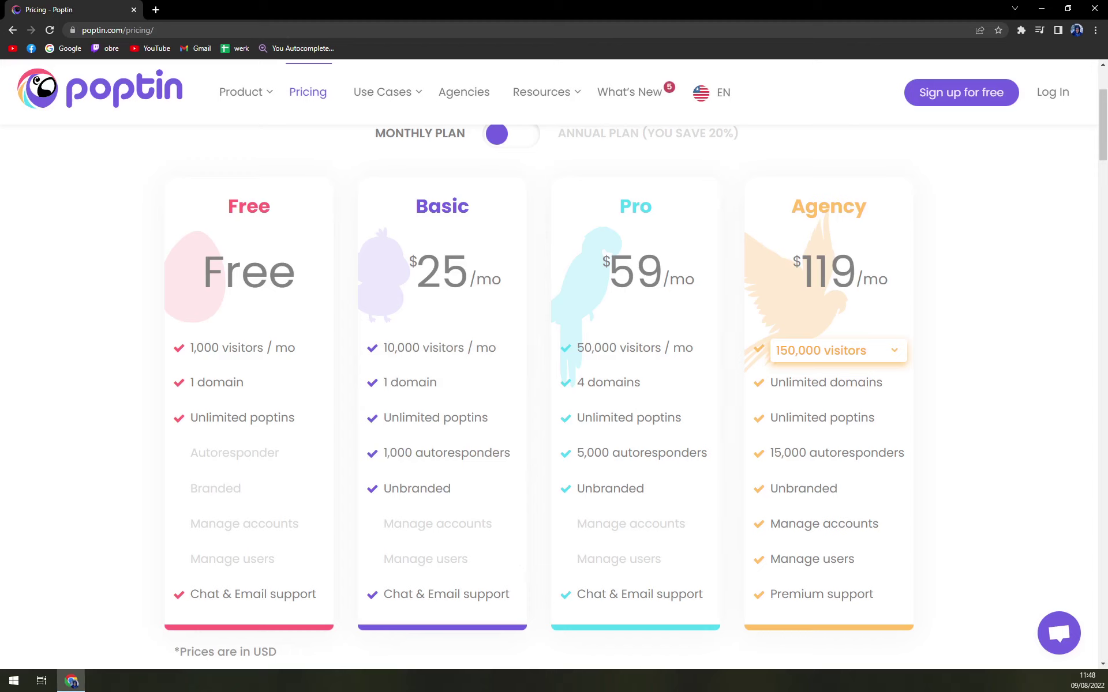
drag(610, 271, 662, 271)
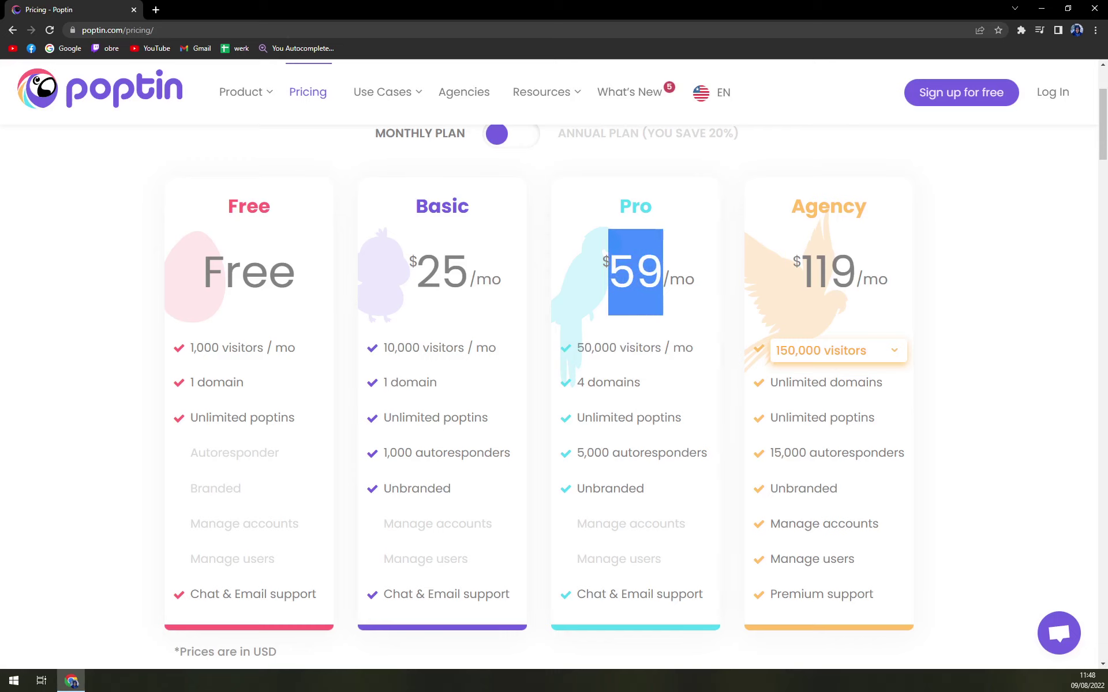
drag(796, 255, 917, 328)
click(894, 353)
click(894, 354)
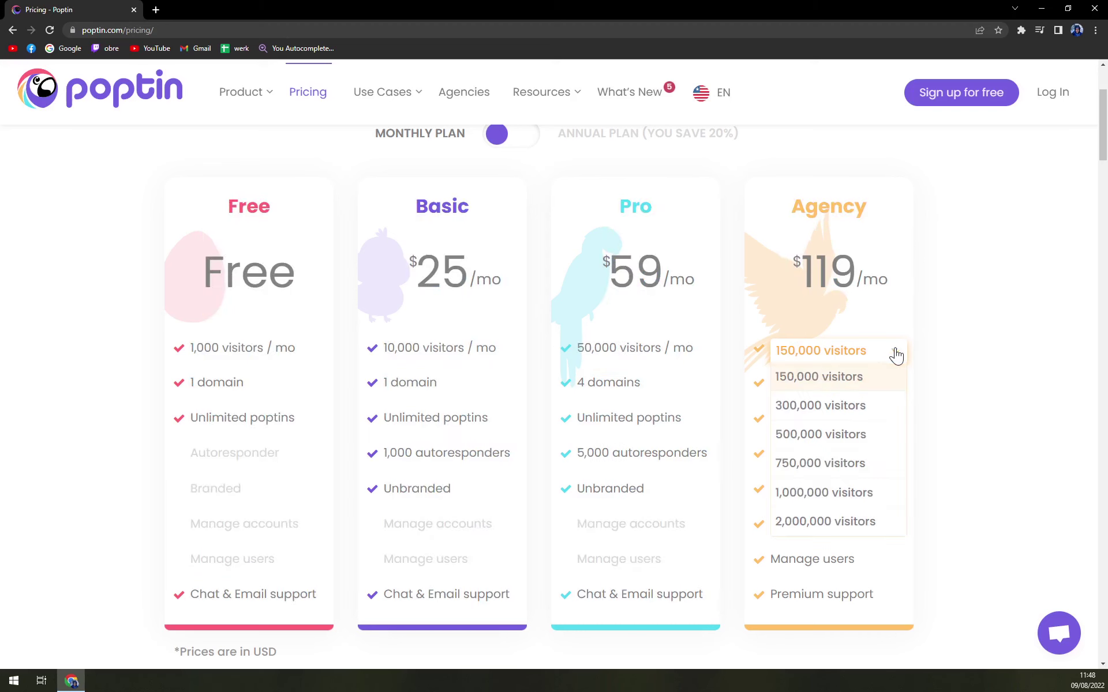
click(820, 435)
click(896, 354)
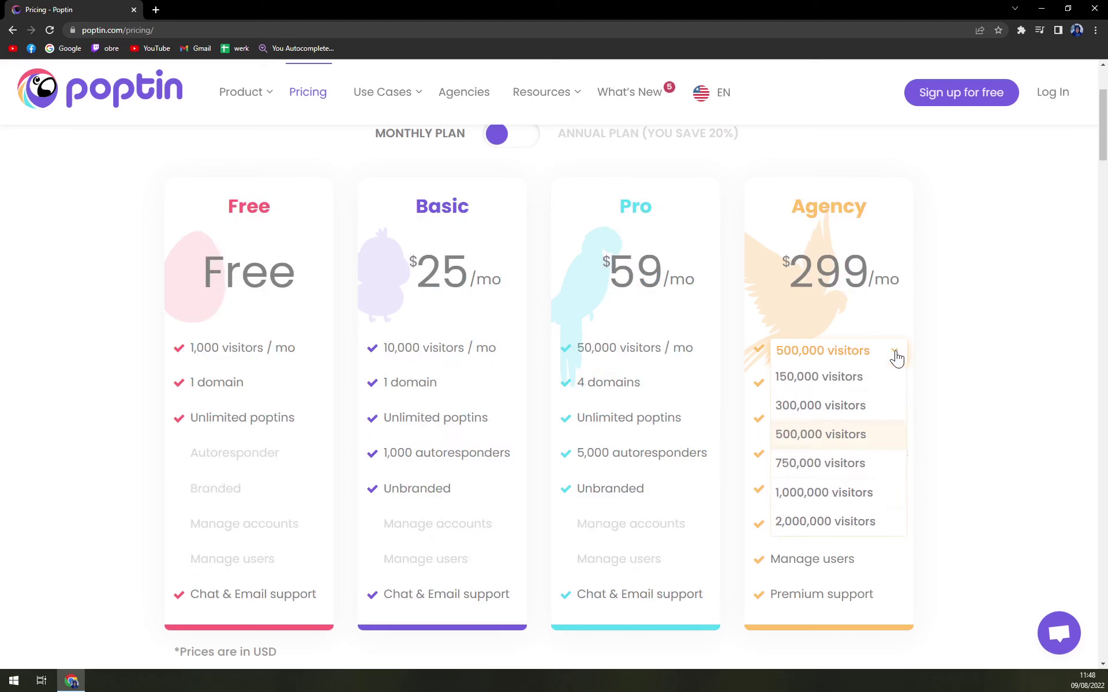
click(859, 519)
click(896, 354)
click(819, 377)
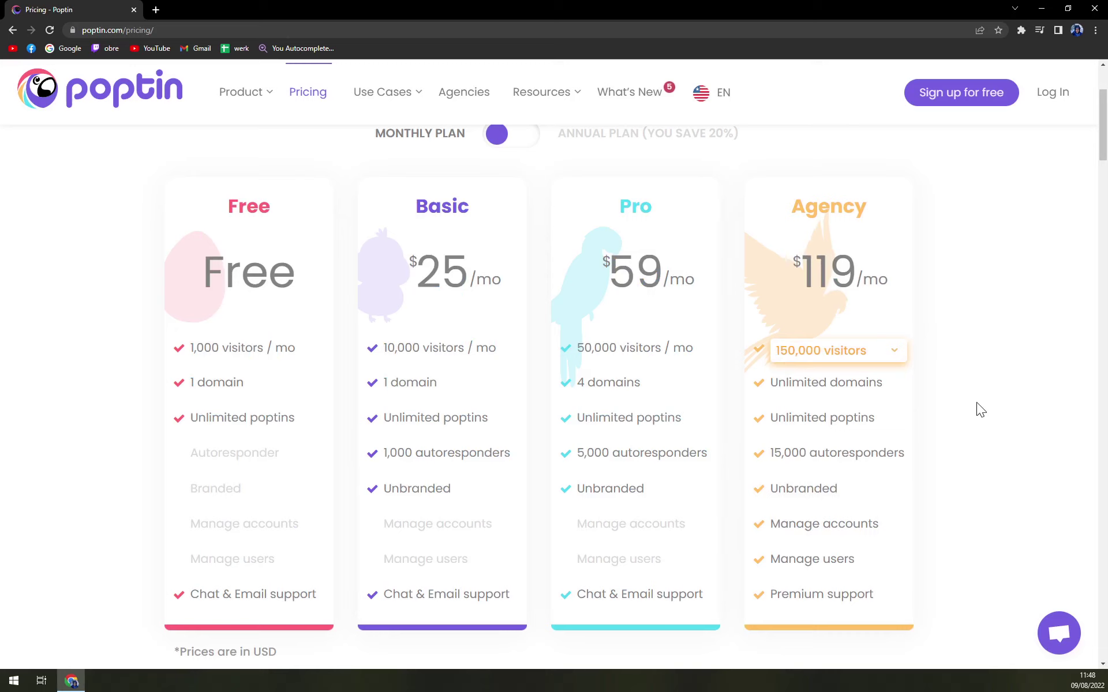
double_click(831, 272)
click(903, 291)
click(882, 360)
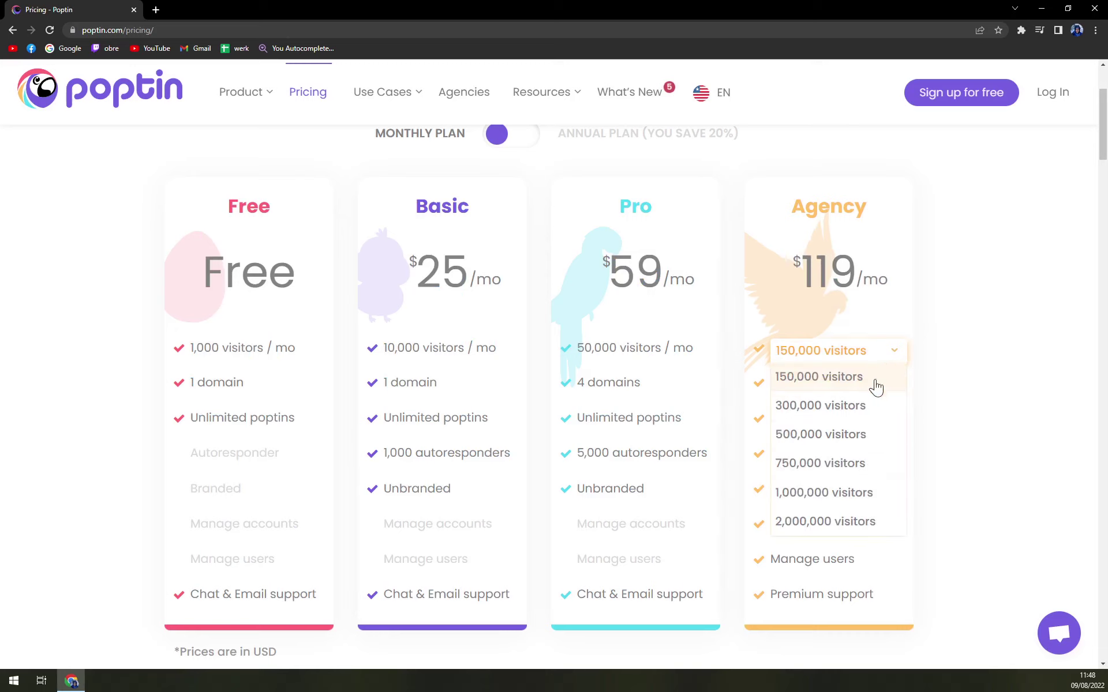
click(844, 519)
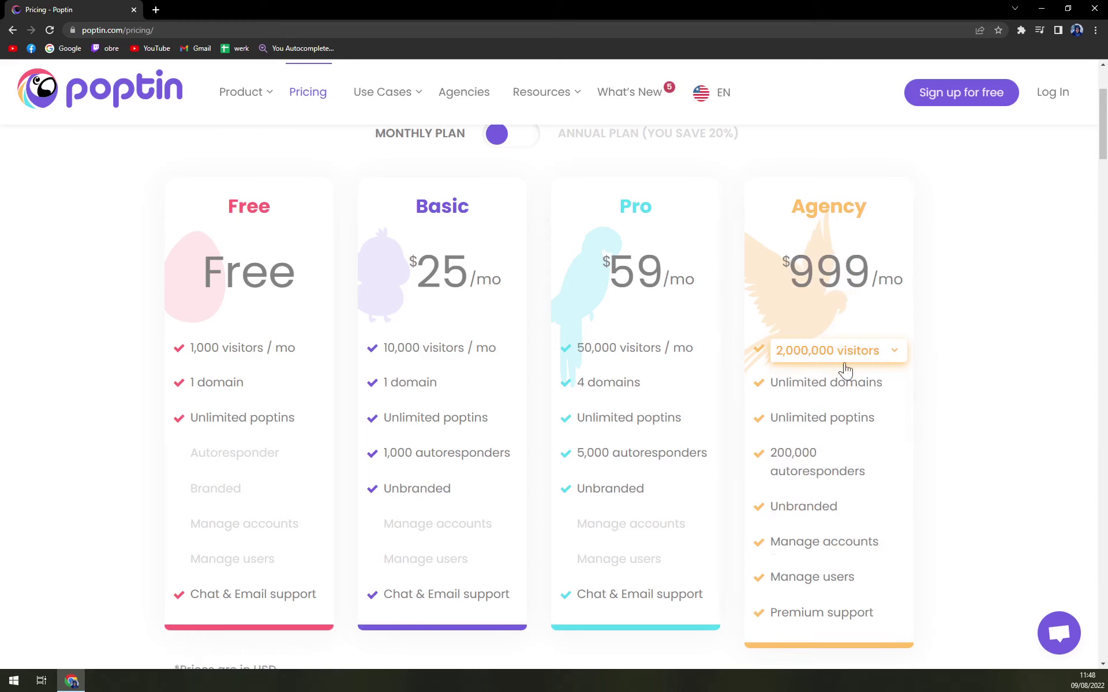
click(868, 362)
click(846, 378)
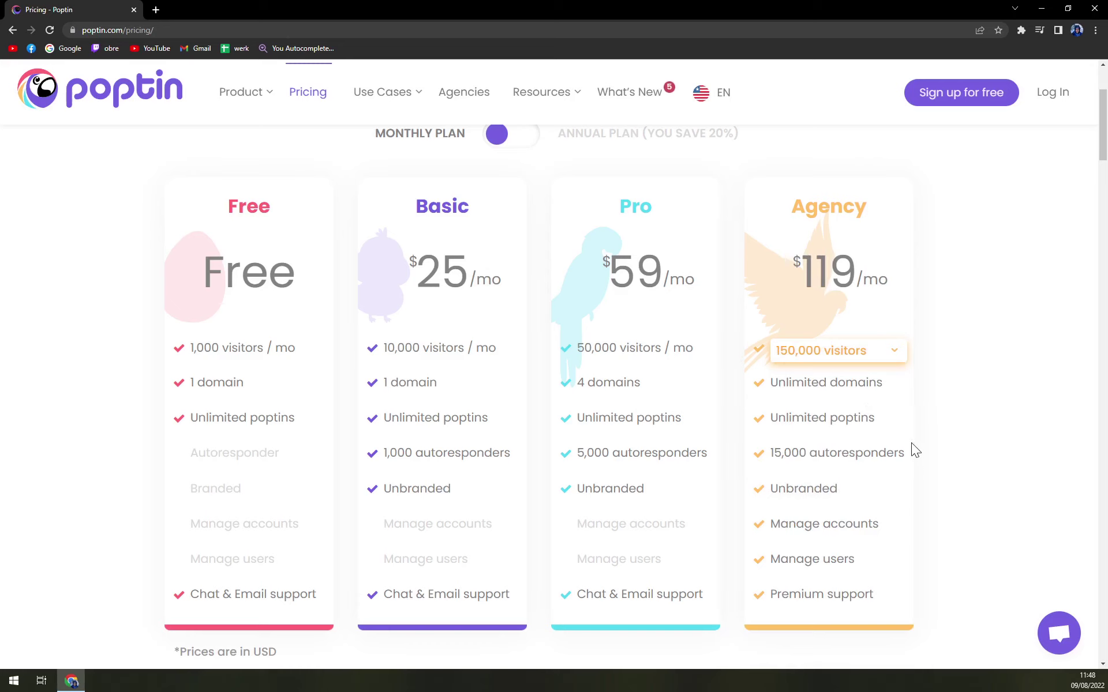
scroll(908, 480, down, 1)
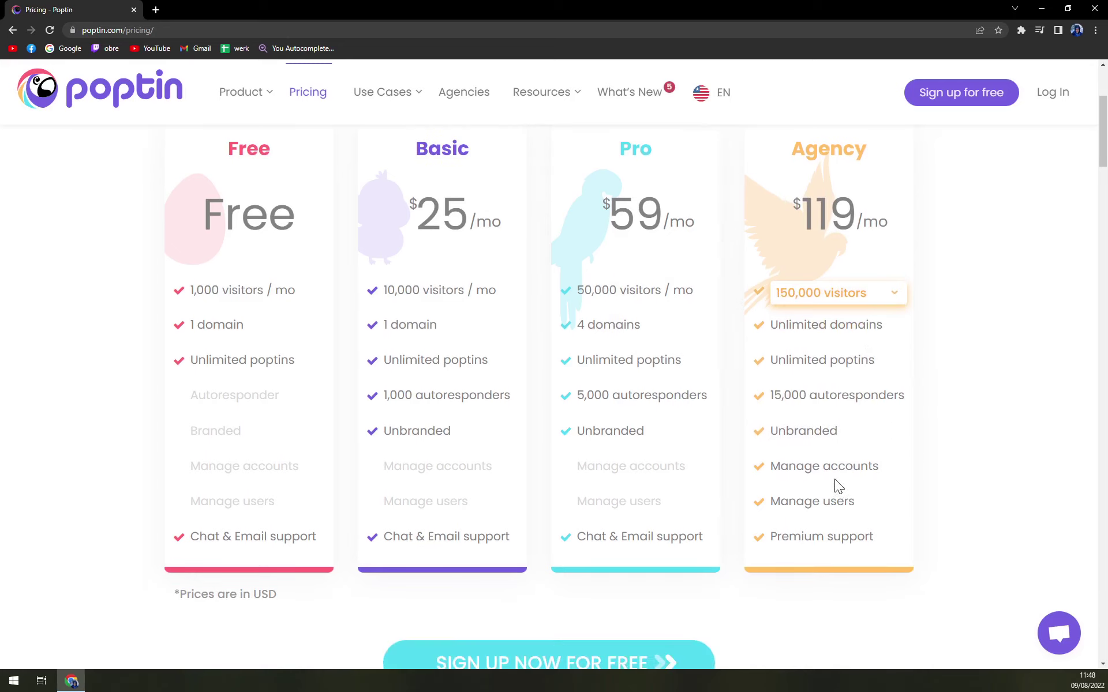
scroll(867, 512, down, 3)
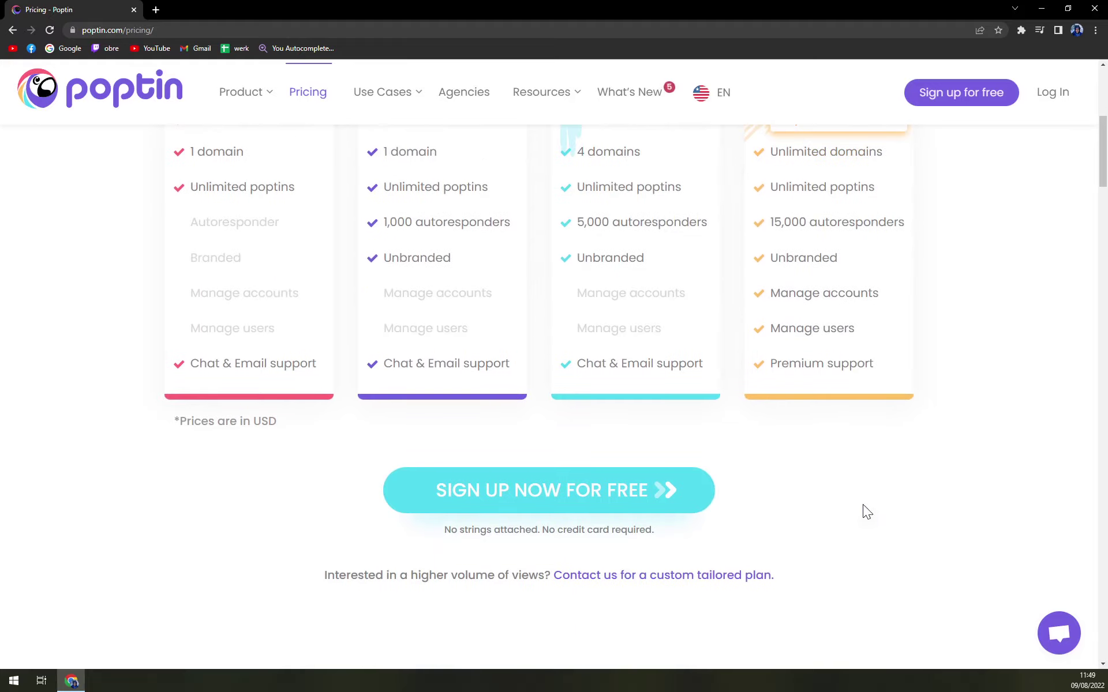
scroll(850, 513, down, 2)
scroll(774, 511, up, 6)
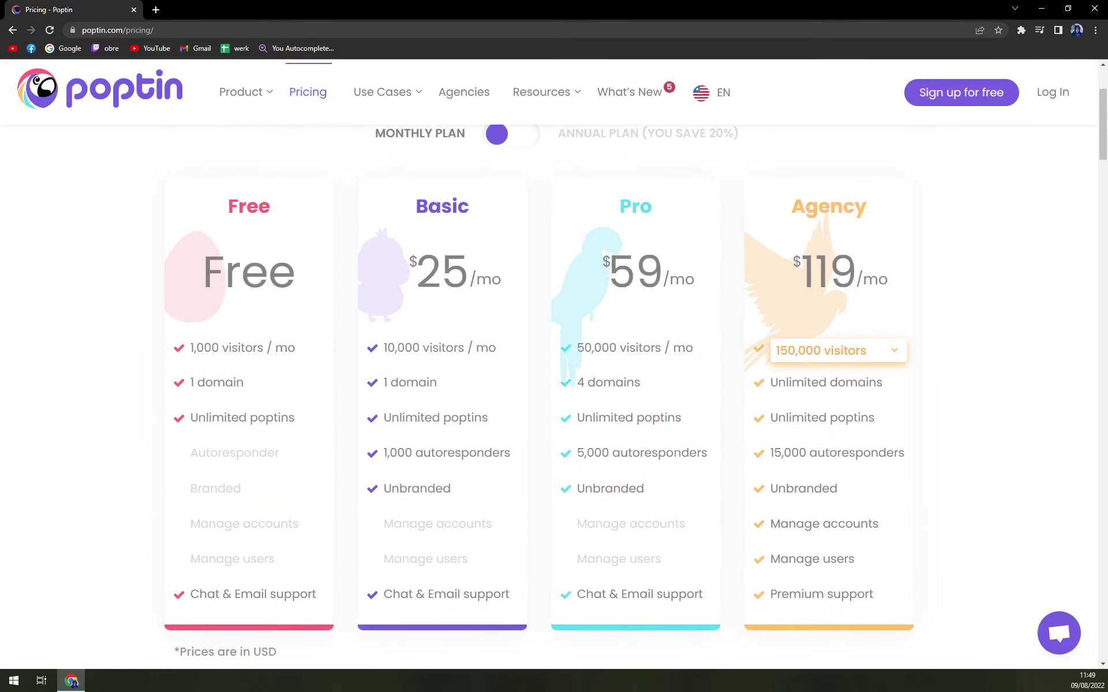
scroll(963, 173, up, 4)
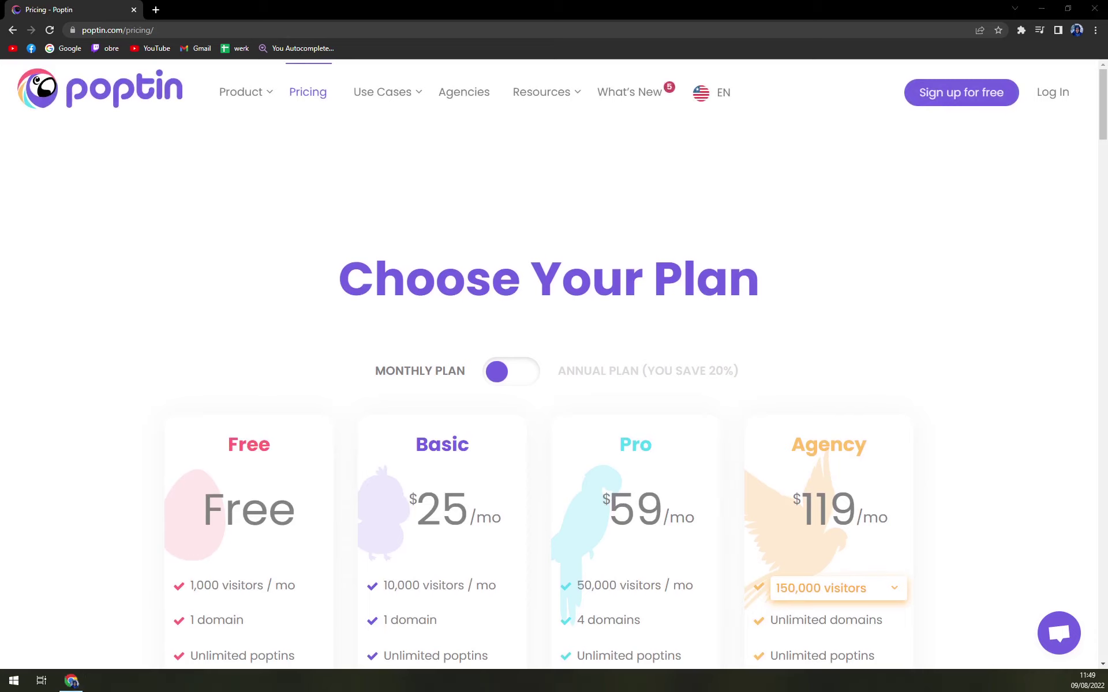
Sign up for a free Poptin account with Google and choose the Google account to continue.
click(997, 94)
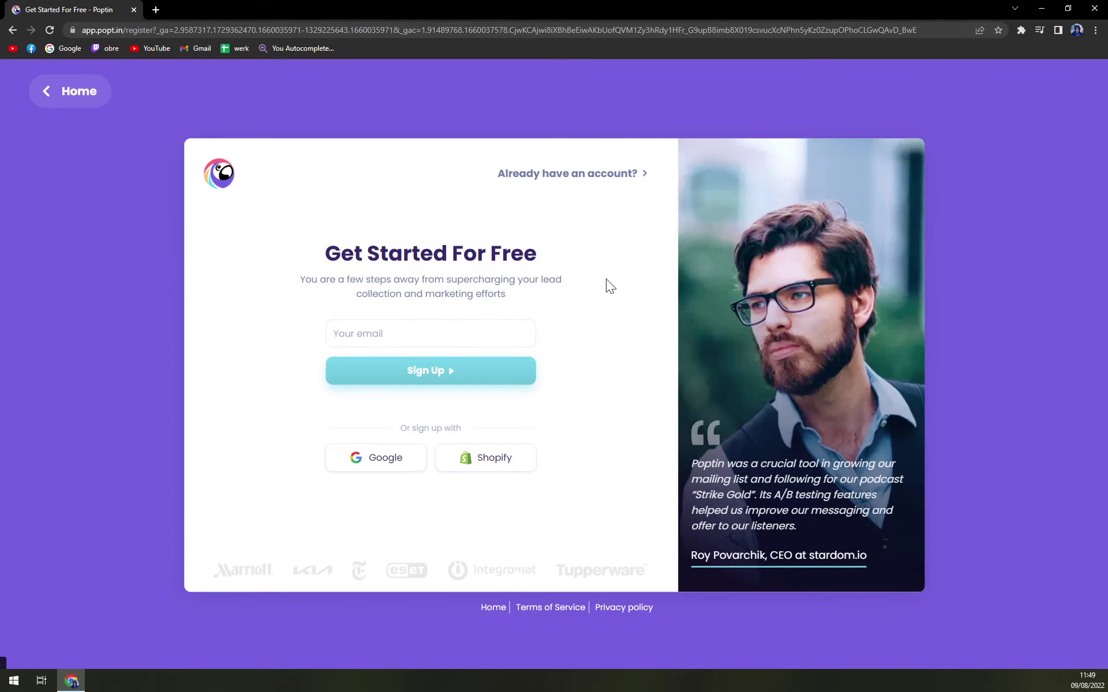
drag(306, 252, 557, 252)
click(558, 252)
click(381, 334)
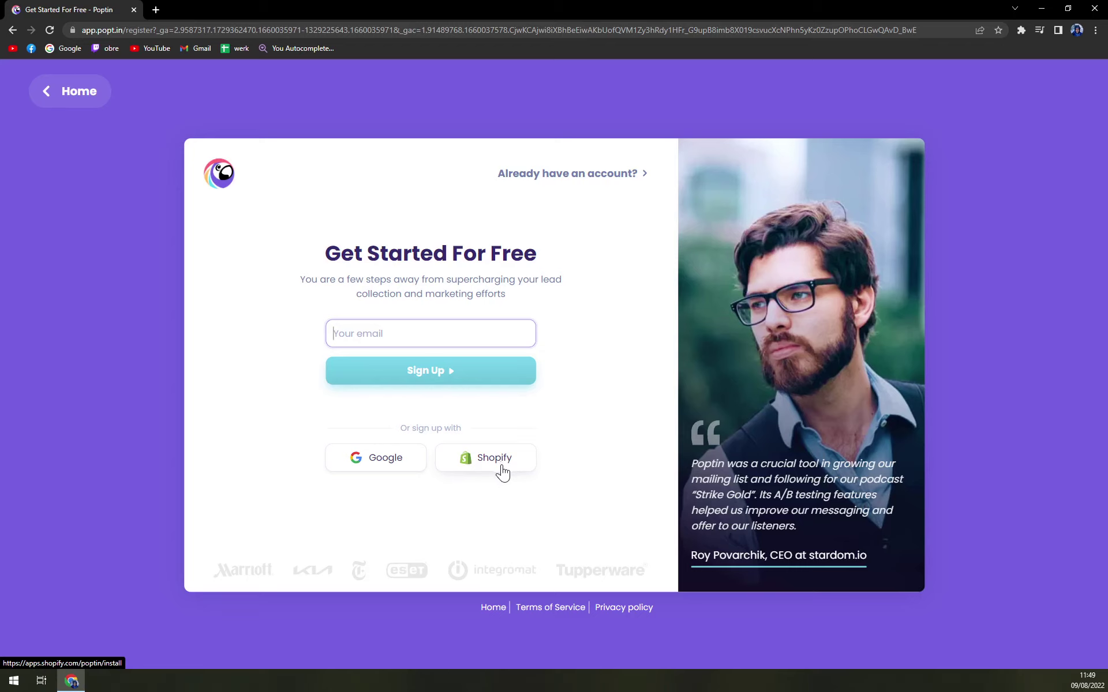
click(390, 470)
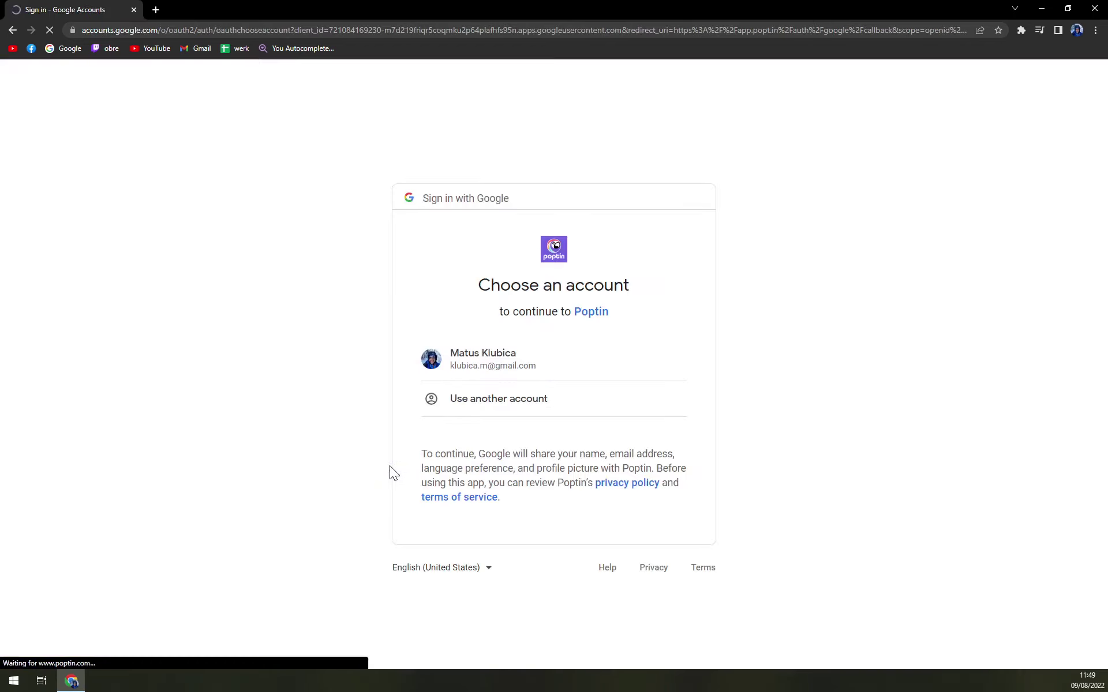
click(485, 359)
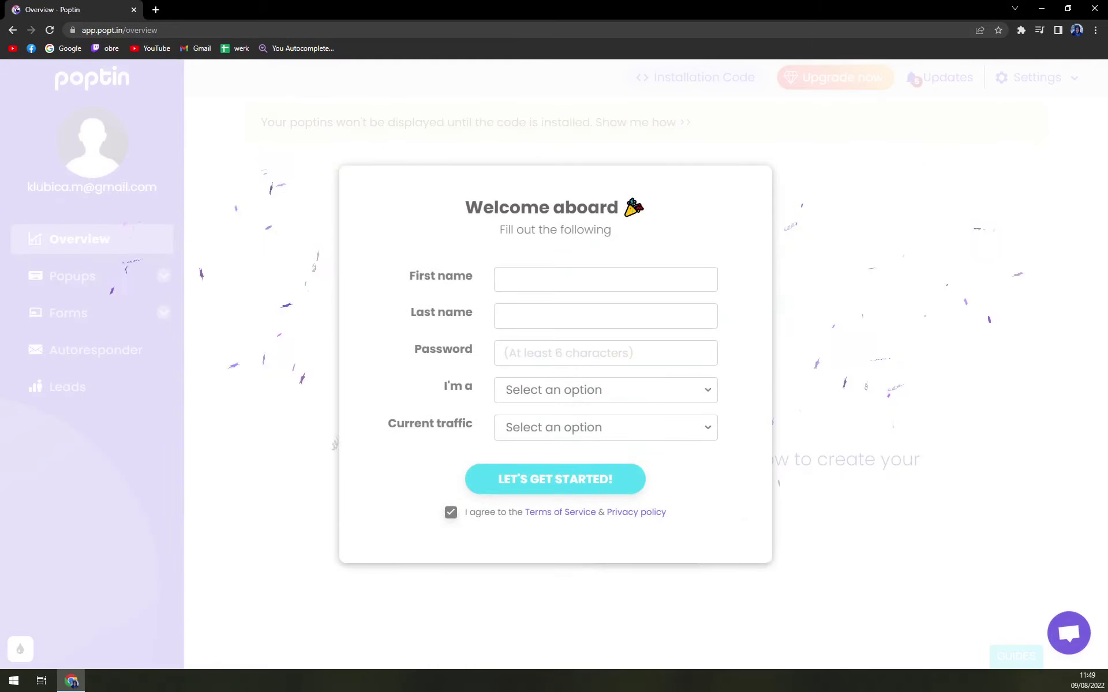
Fill in the first name, last name and account password on the Welcome aboard form.
text(Matt)
key(Tab)
text(King)
key(Tab)
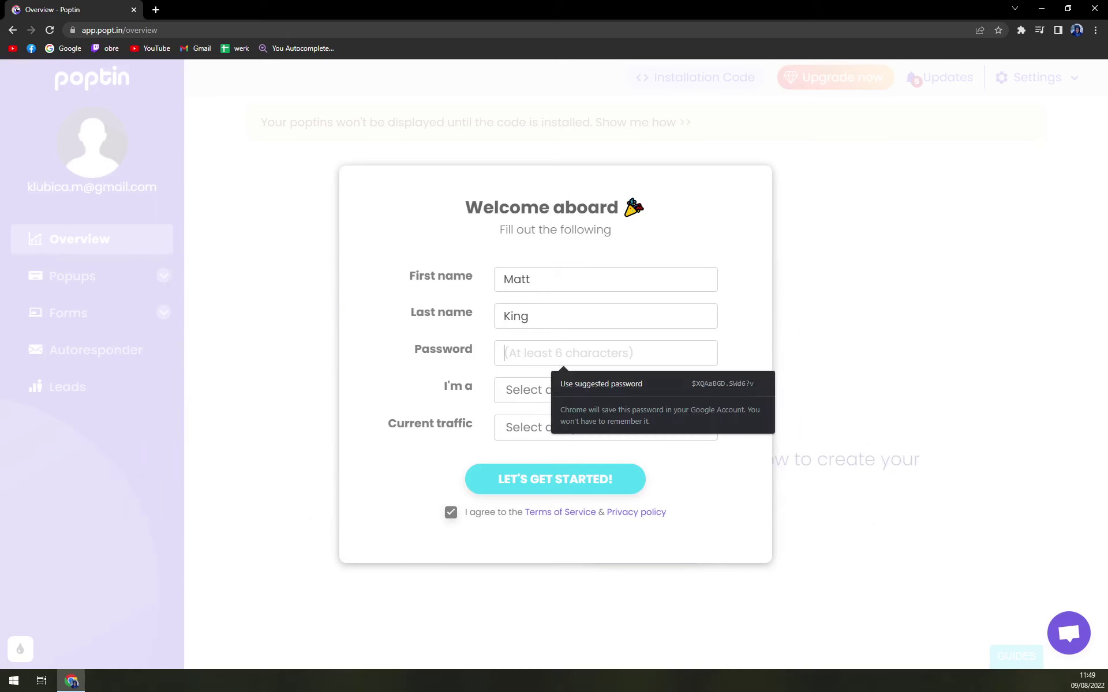
text(••••••)
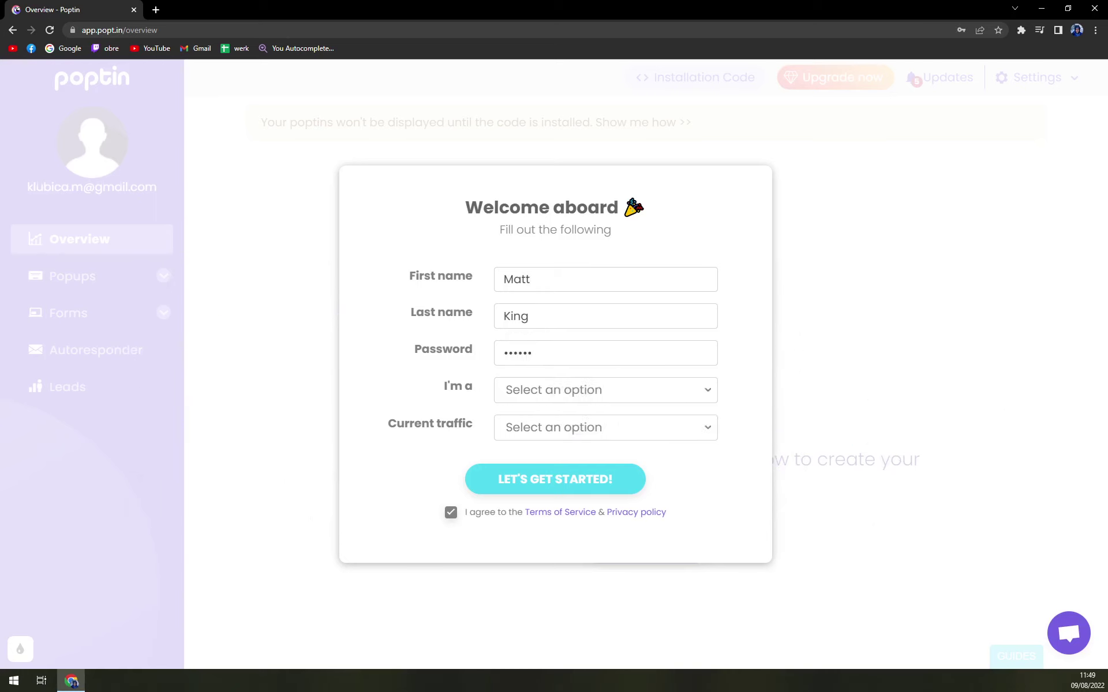
Set role to Other and traffic to 0-1,000 visitors, submit, and choose the Free plan.
click(566, 388)
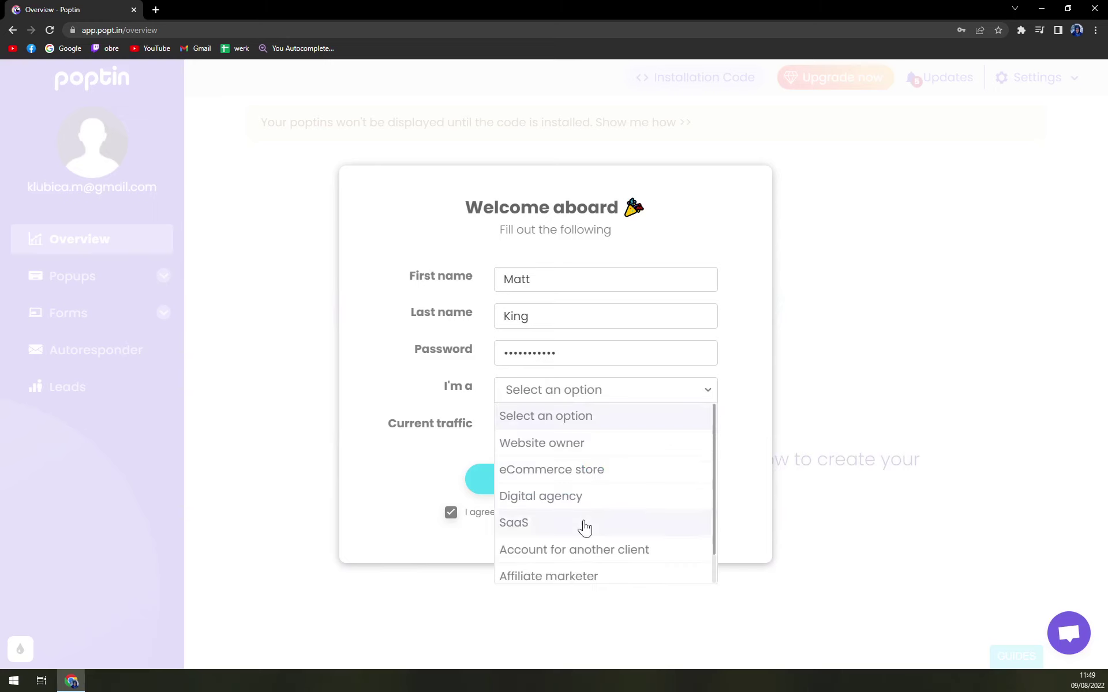
scroll(607, 577, down, 1)
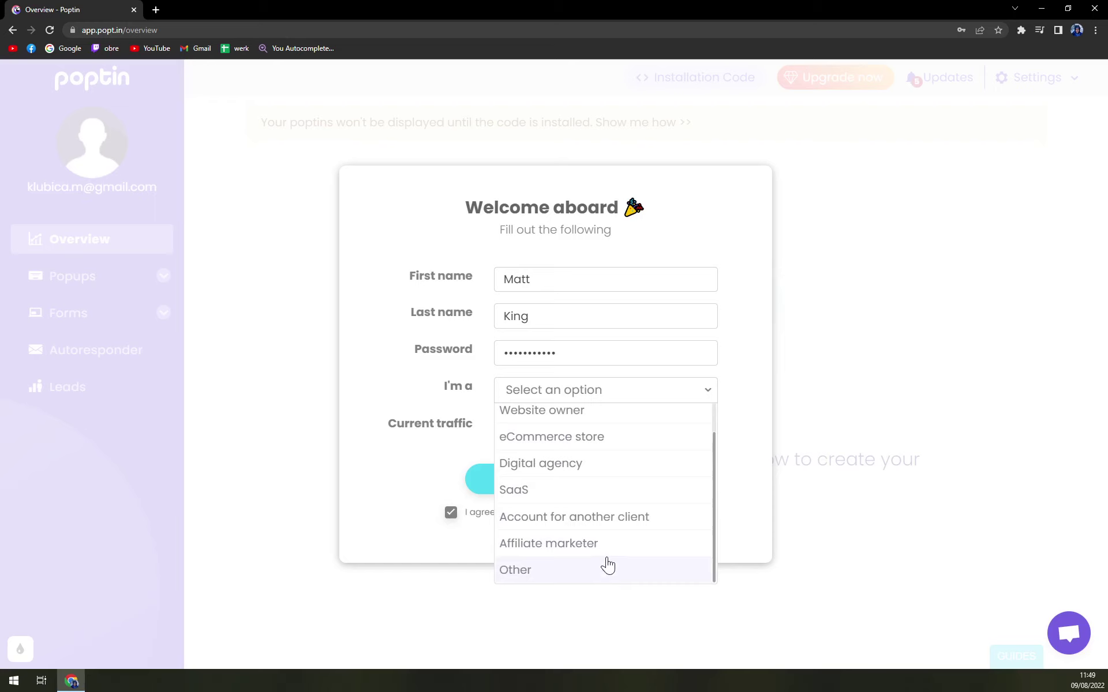
click(577, 570)
click(537, 437)
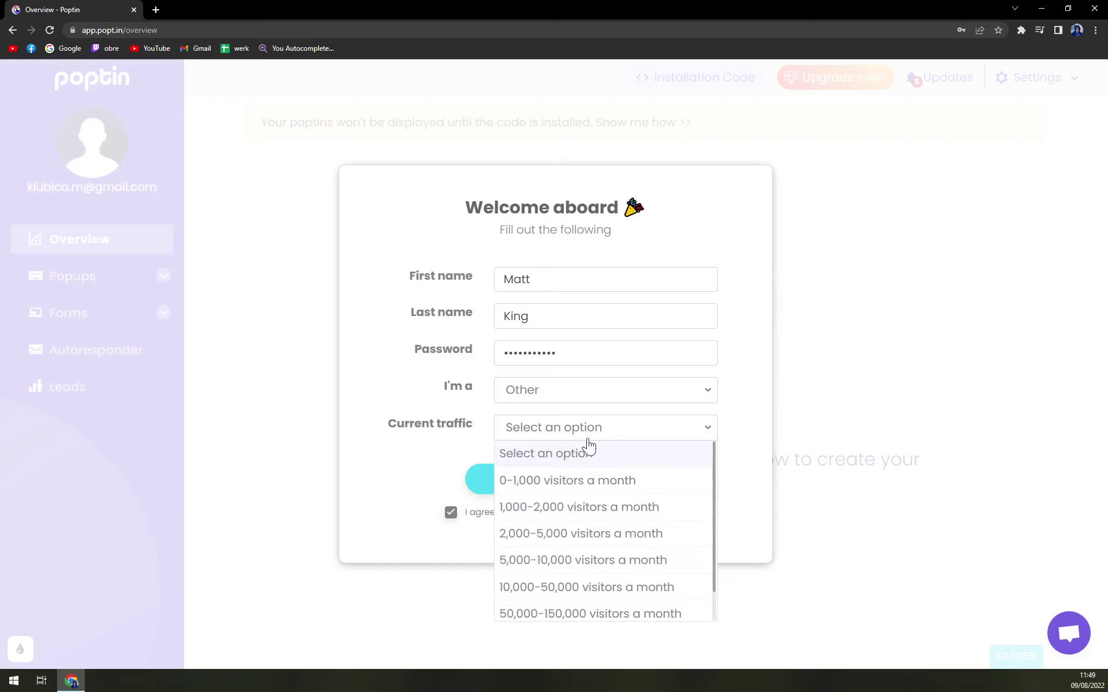
click(583, 487)
click(560, 489)
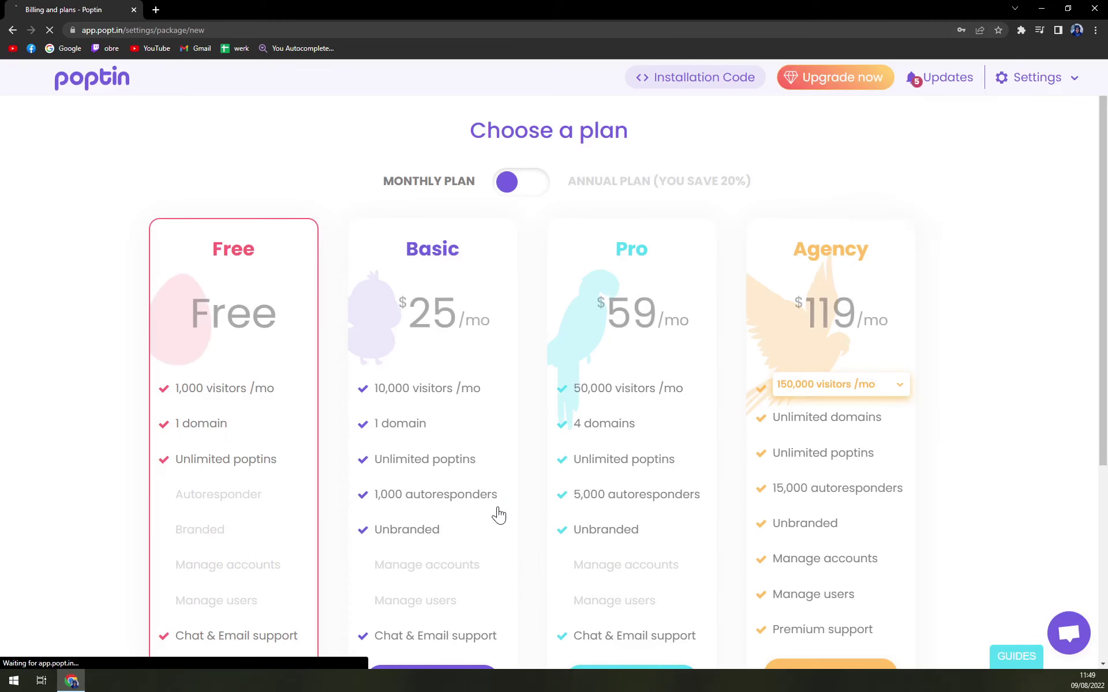
scroll(541, 417, down, 5)
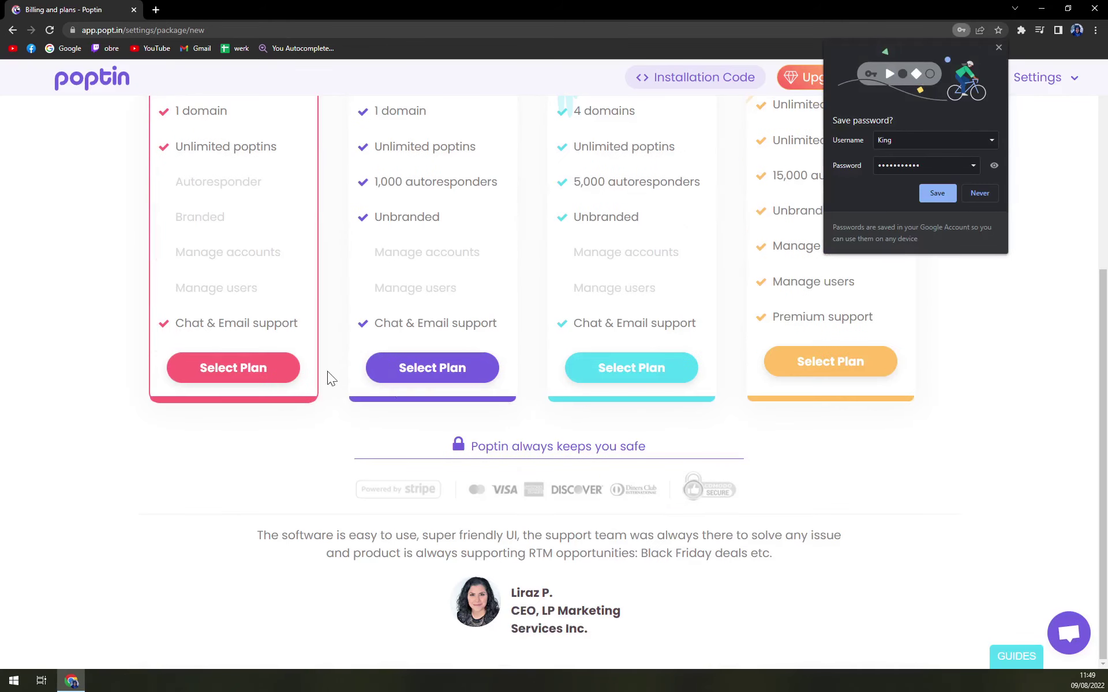
click(240, 371)
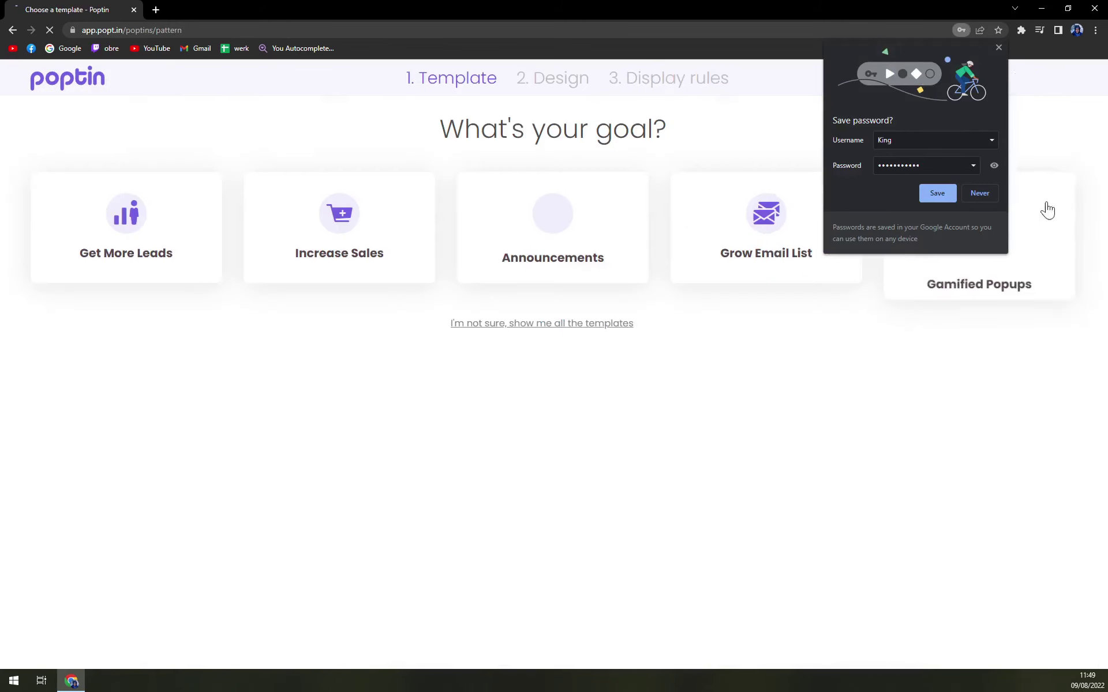
Decline Chrome's offer to save the password.
click(986, 197)
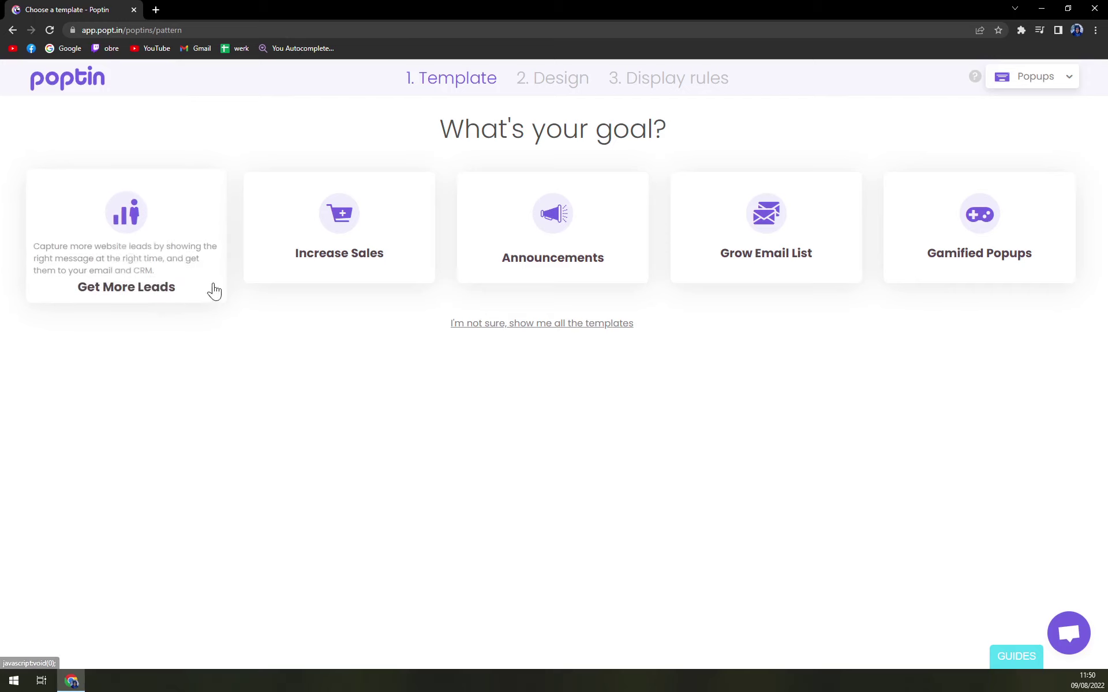
triple_click(427, 132)
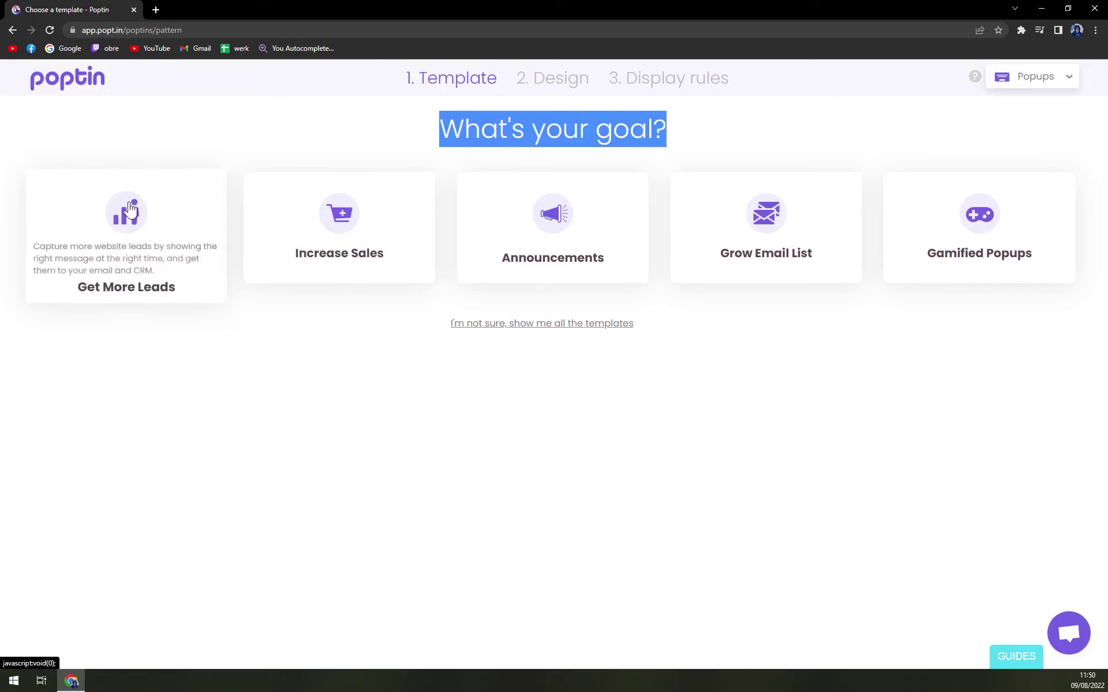
click(218, 149)
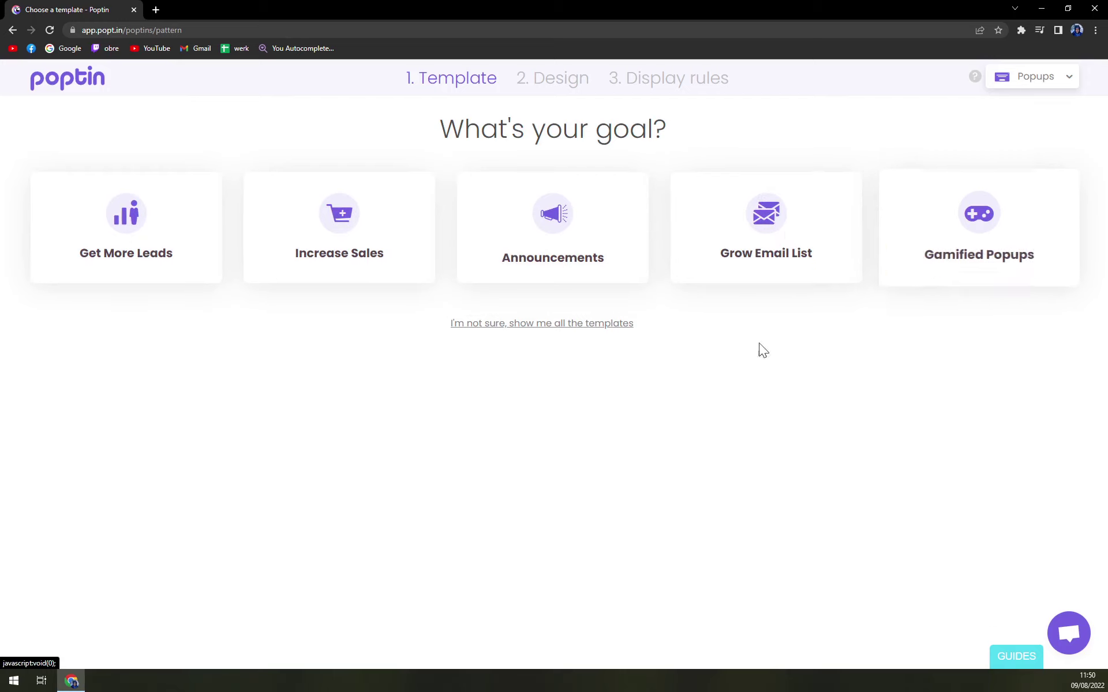
Show all templates and browse the Lightbox, Bar, Slide-in, Full screen, Social and Mobile designs.
click(540, 328)
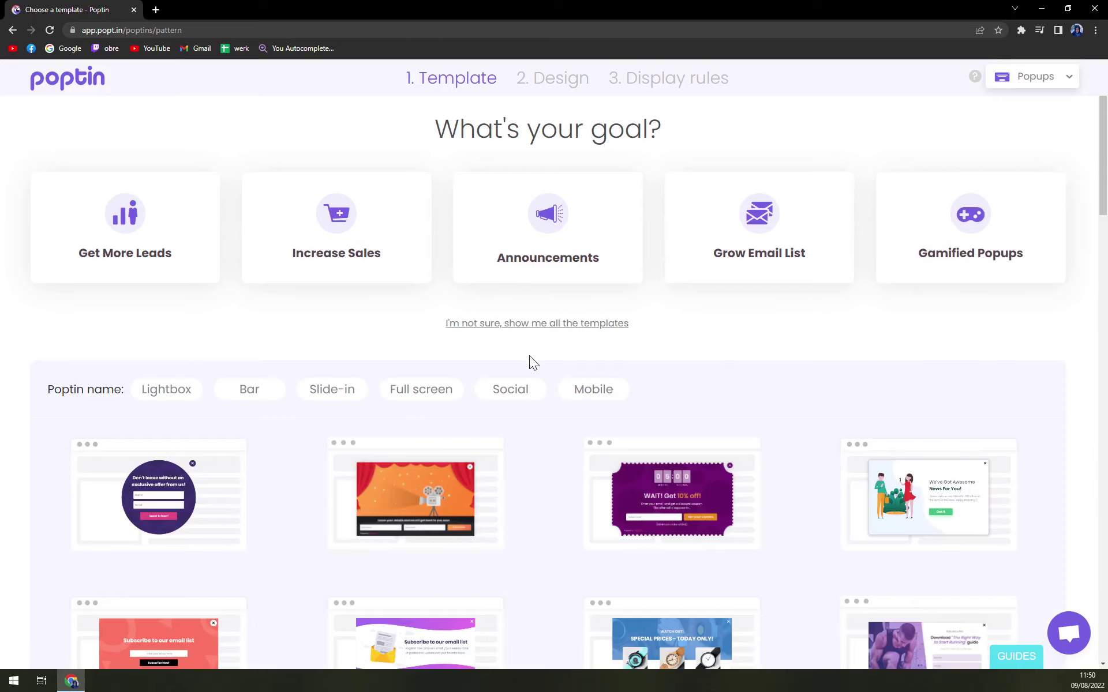
scroll(507, 375, down, 9)
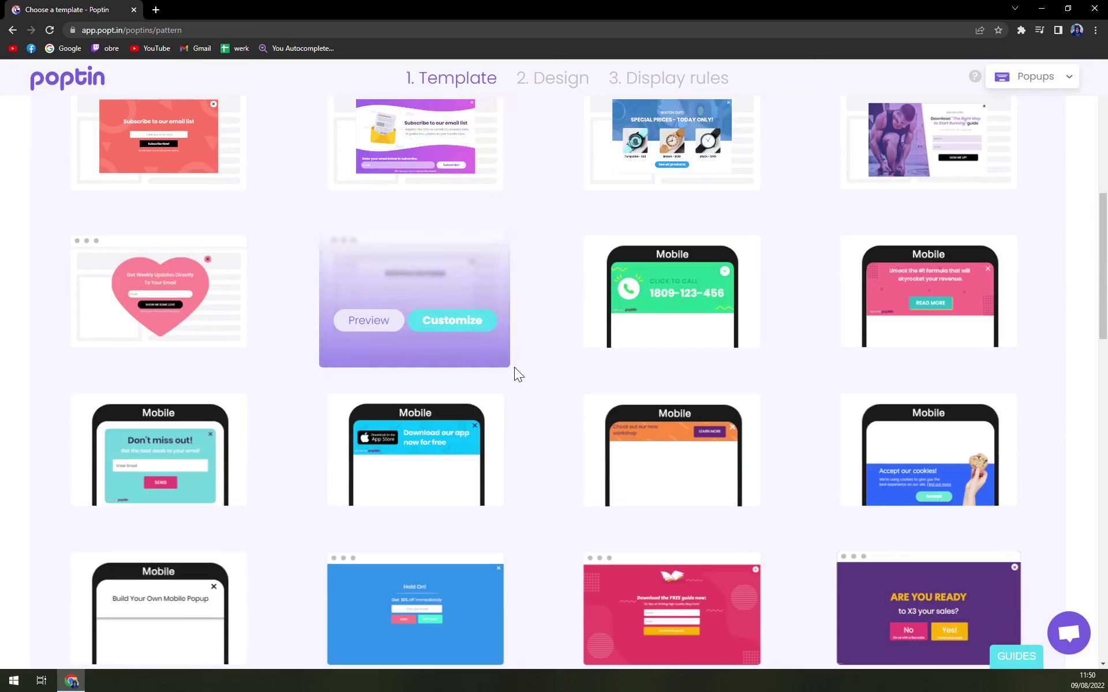
scroll(517, 372, up, 1)
scroll(517, 372, down, 3)
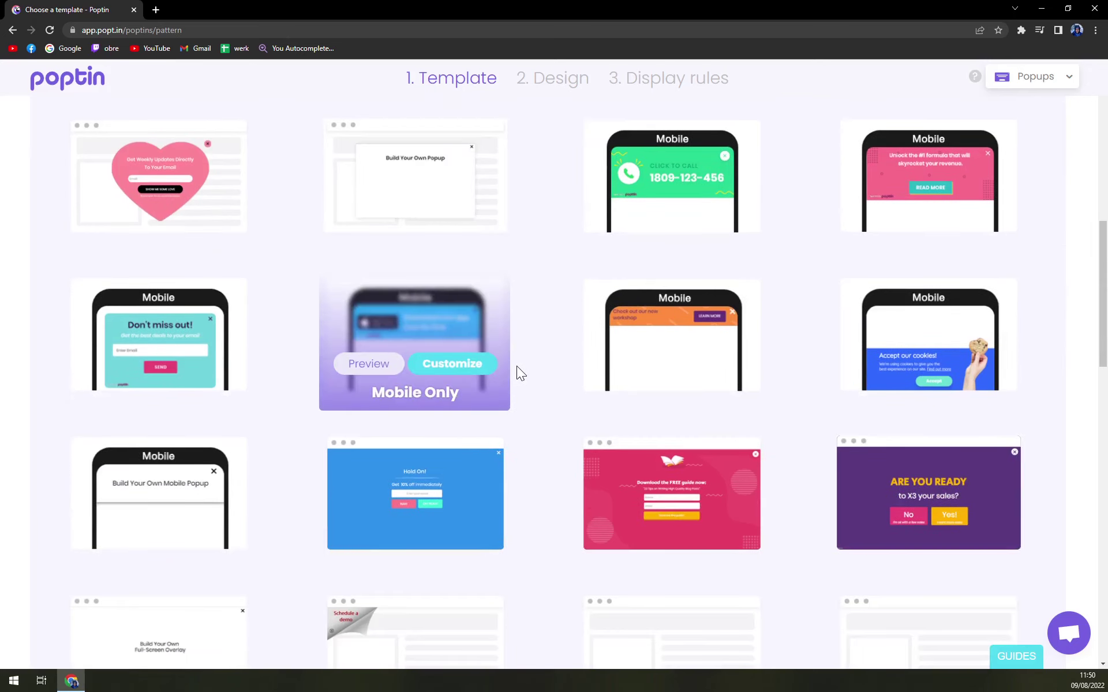
scroll(543, 363, down, 8)
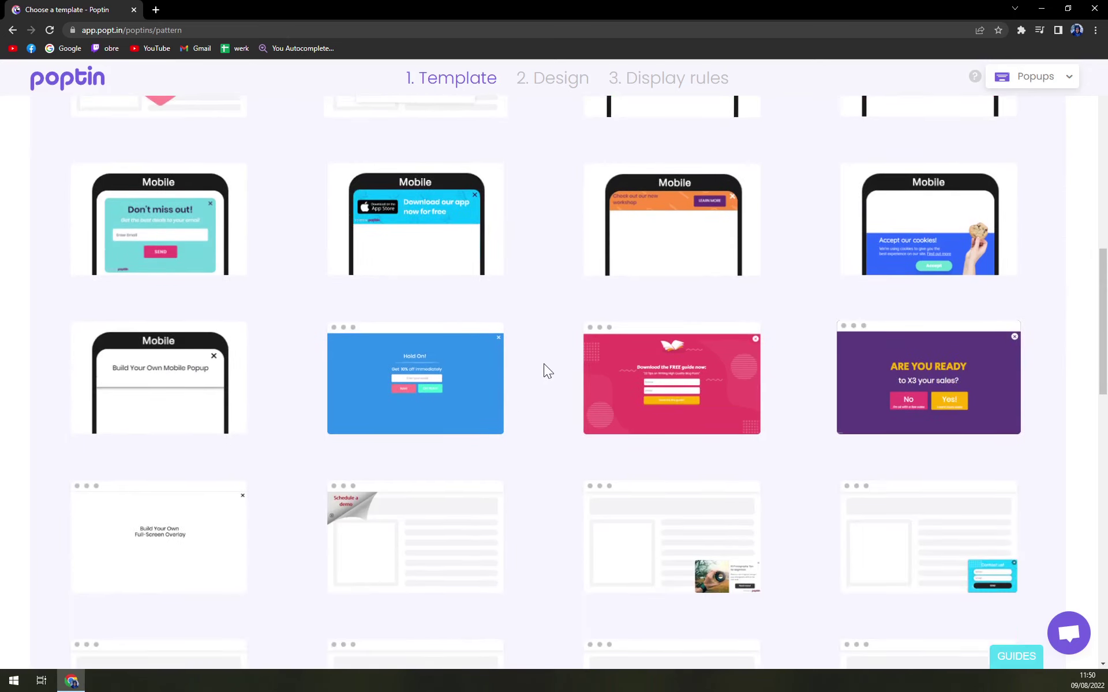
scroll(545, 359, down, 6)
scroll(546, 359, up, 10)
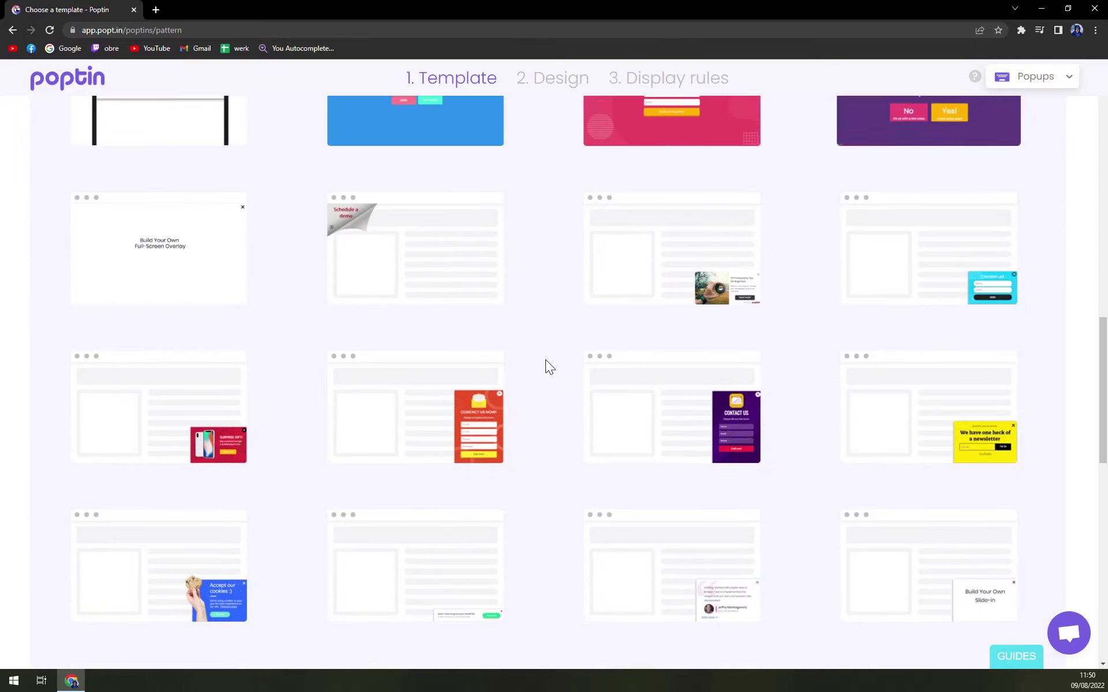
scroll(545, 359, up, 2)
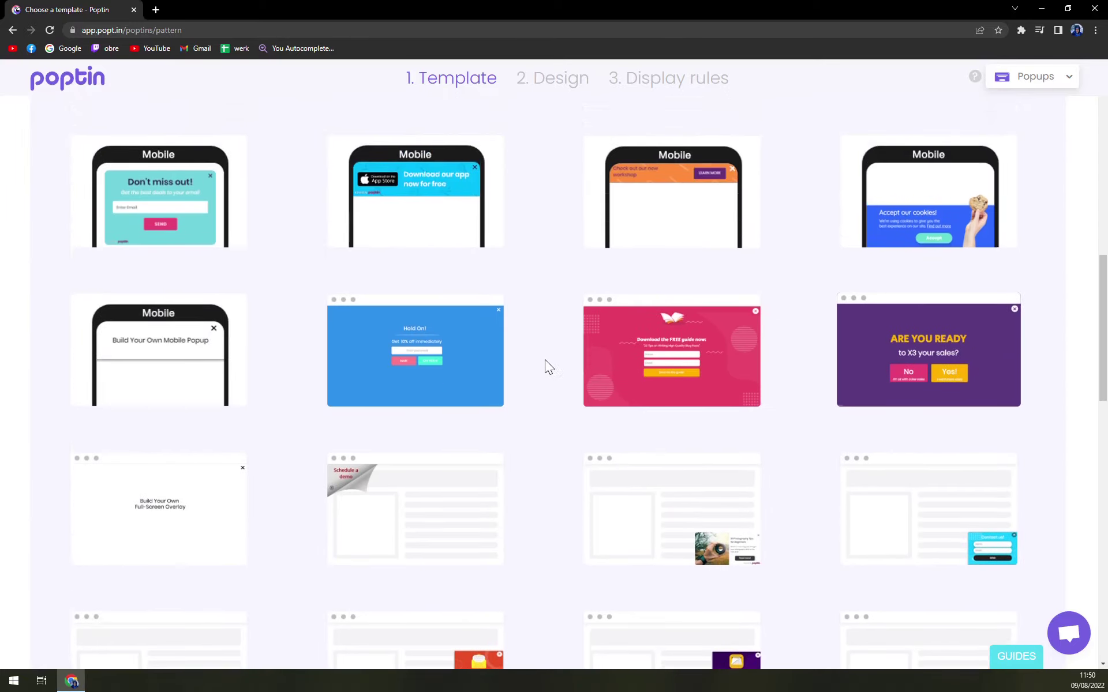
click(958, 404)
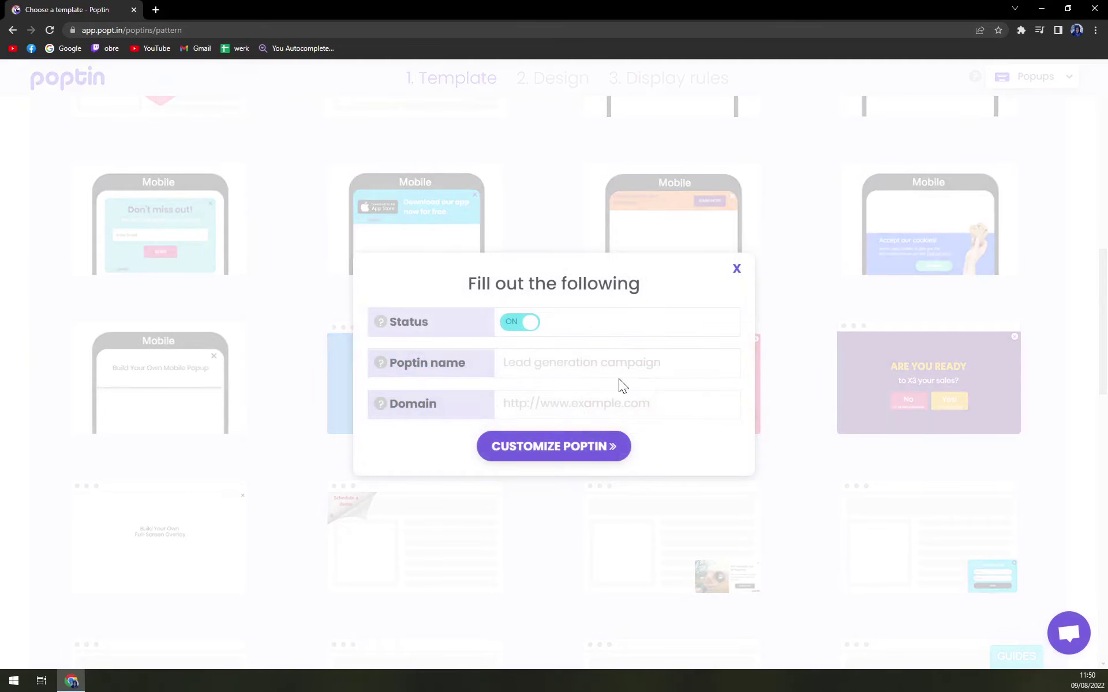
text(mktutorials)
key(Tab)
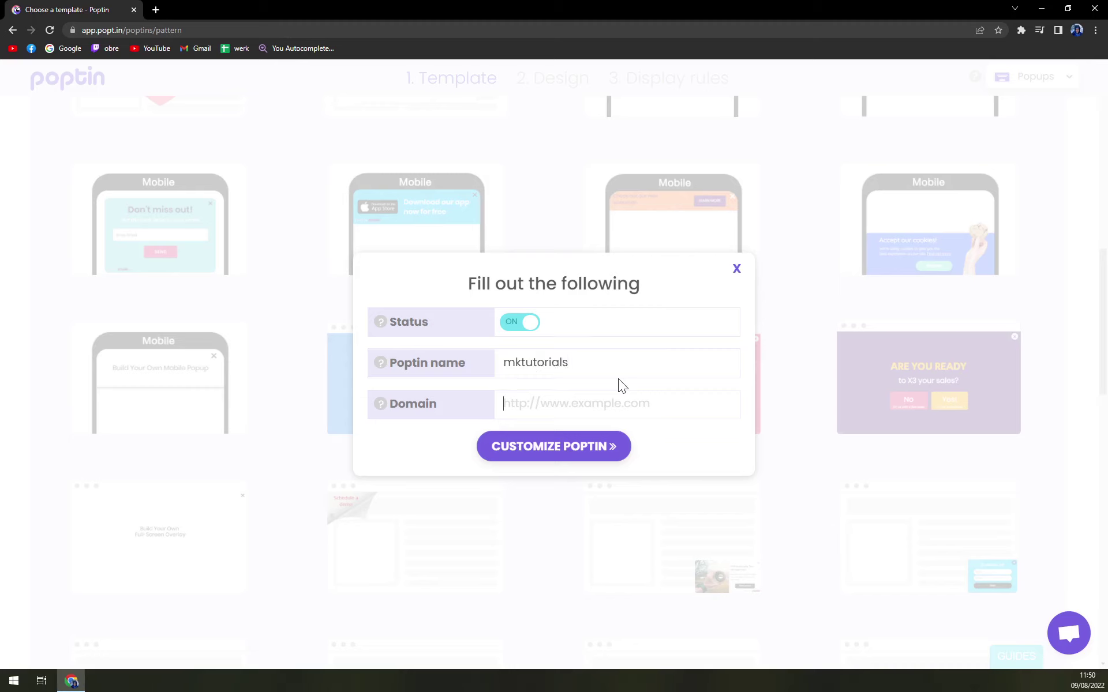
text(mktutorials)
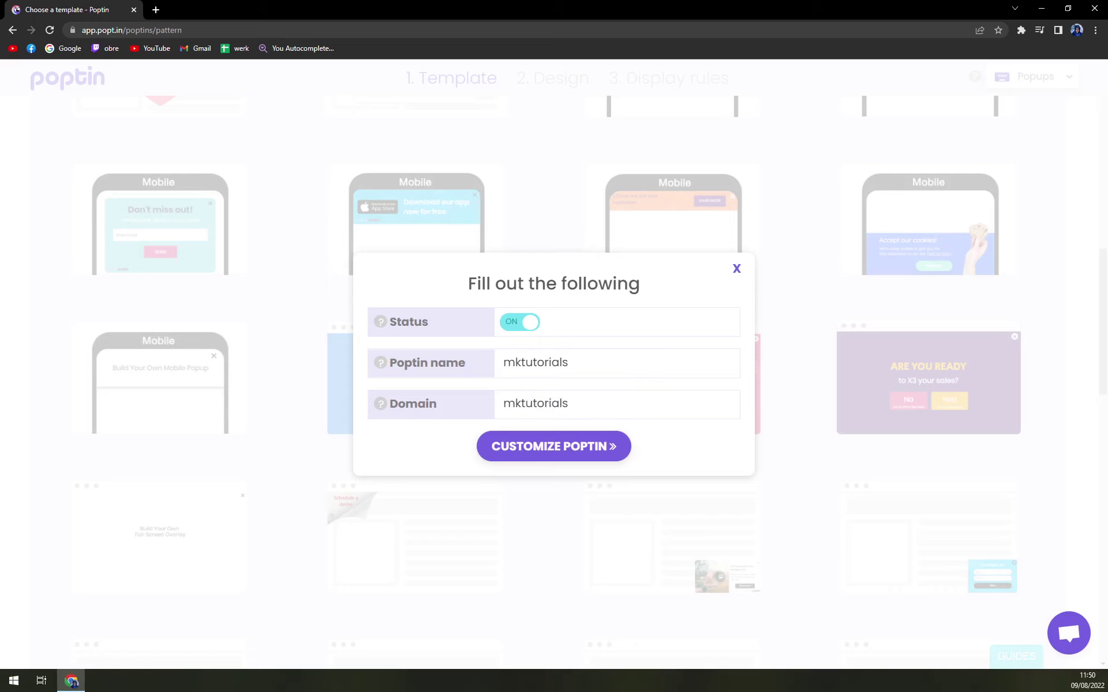
click(574, 446)
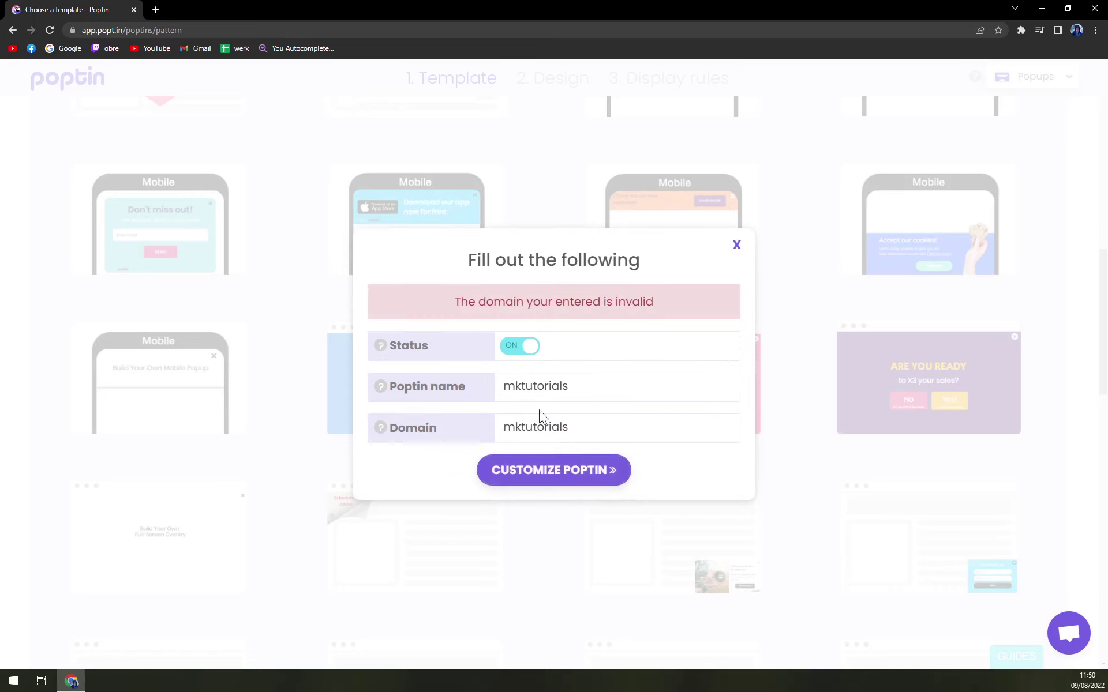
click(568, 427)
text(s)
click(558, 485)
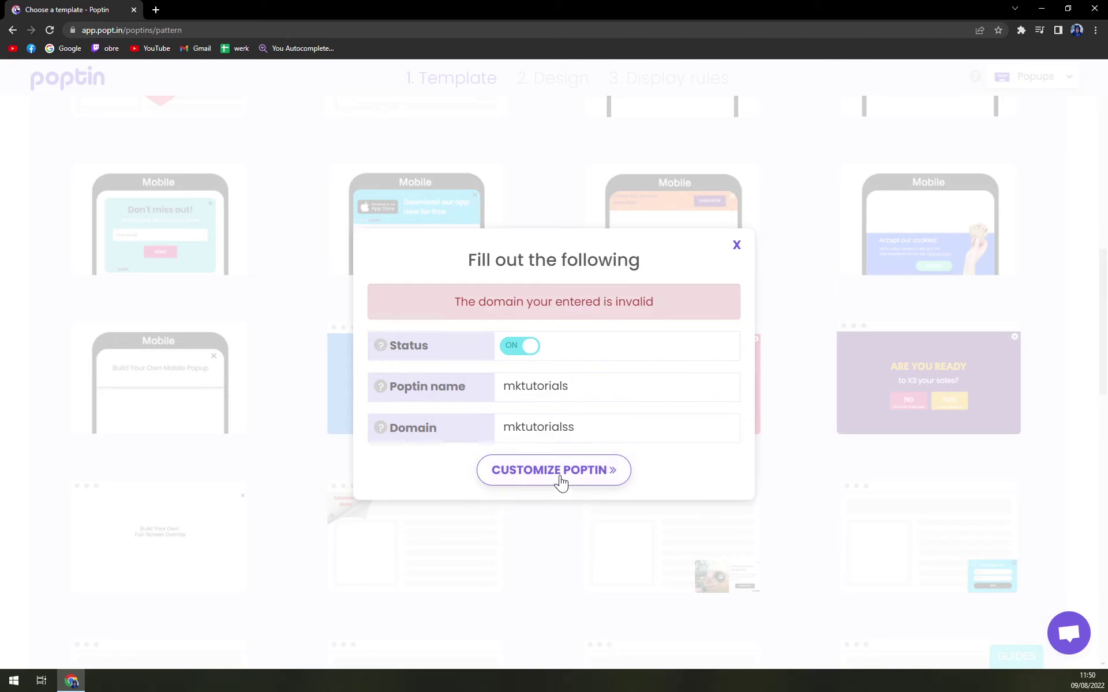
click(608, 470)
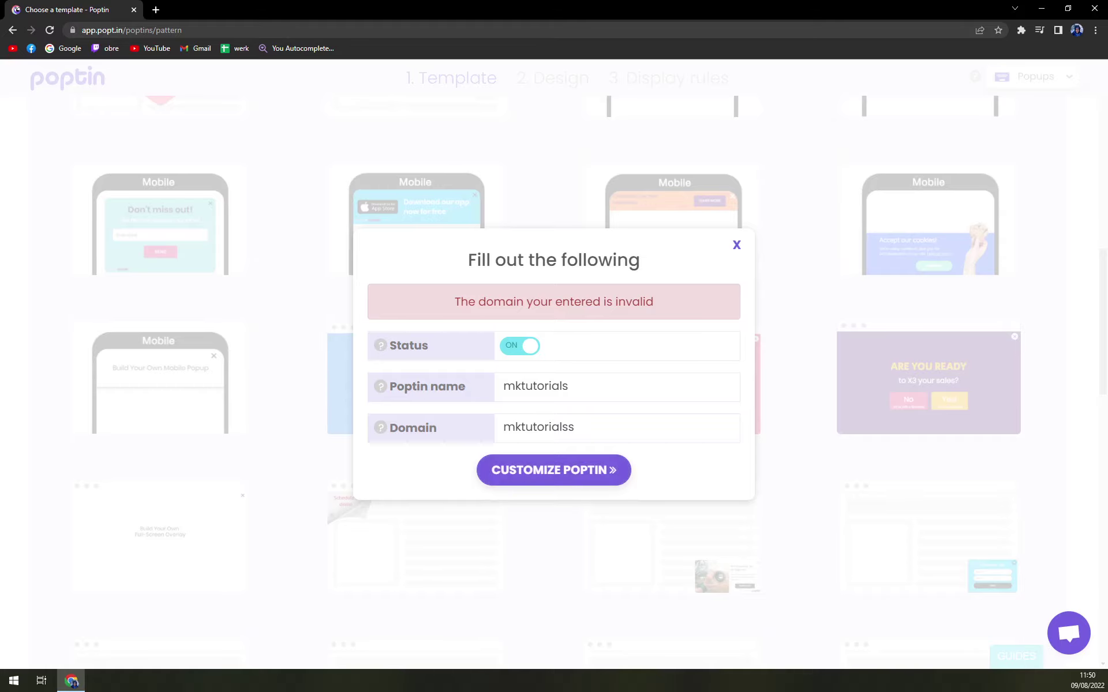
Filter templates to Get More Leads and customize the circle lead template.
click(735, 246)
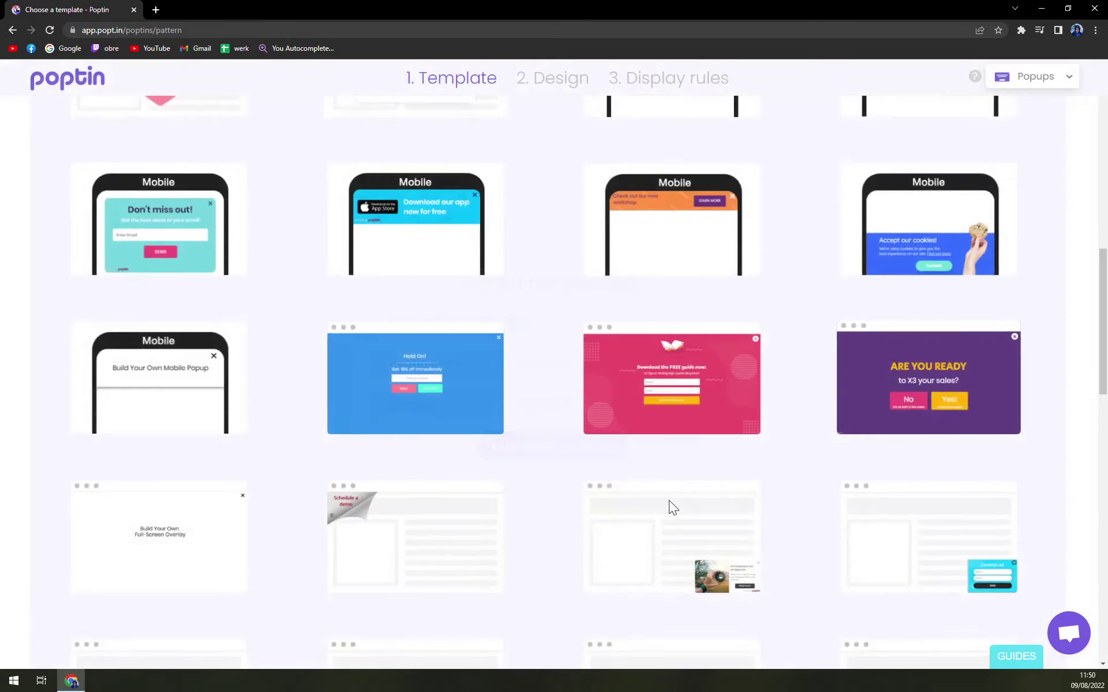
scroll(390, 454, up, 10)
click(164, 239)
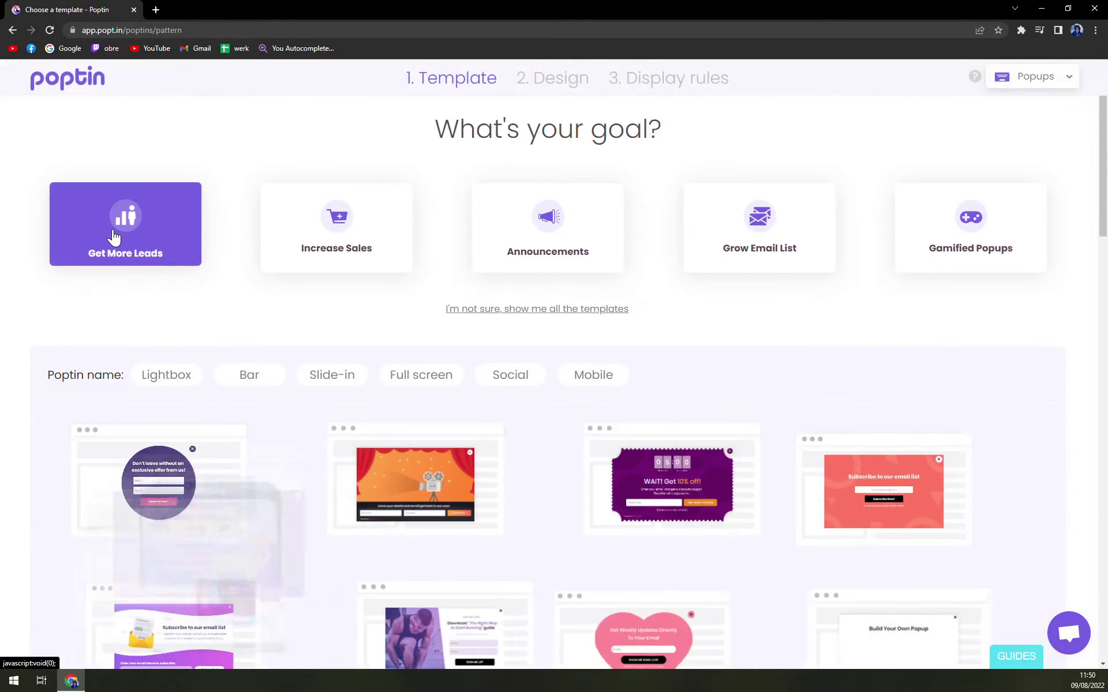
click(209, 511)
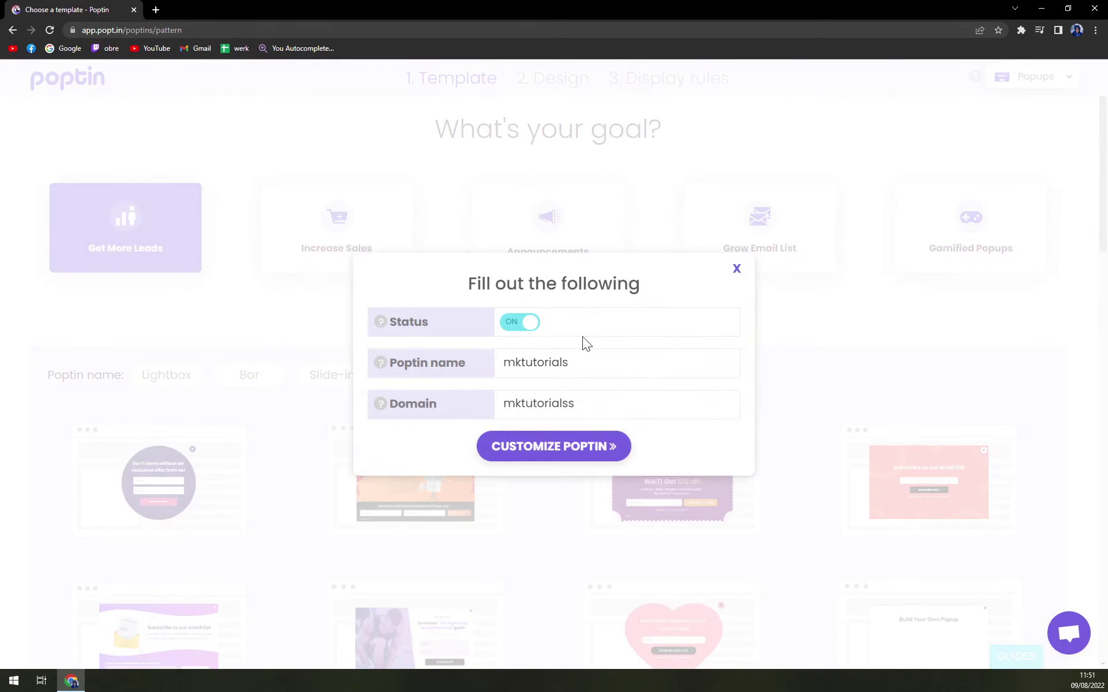
Replace the Domain field value with mktutorials.com.
drag(576, 403, 407, 414)
mouse_move(379, 404)
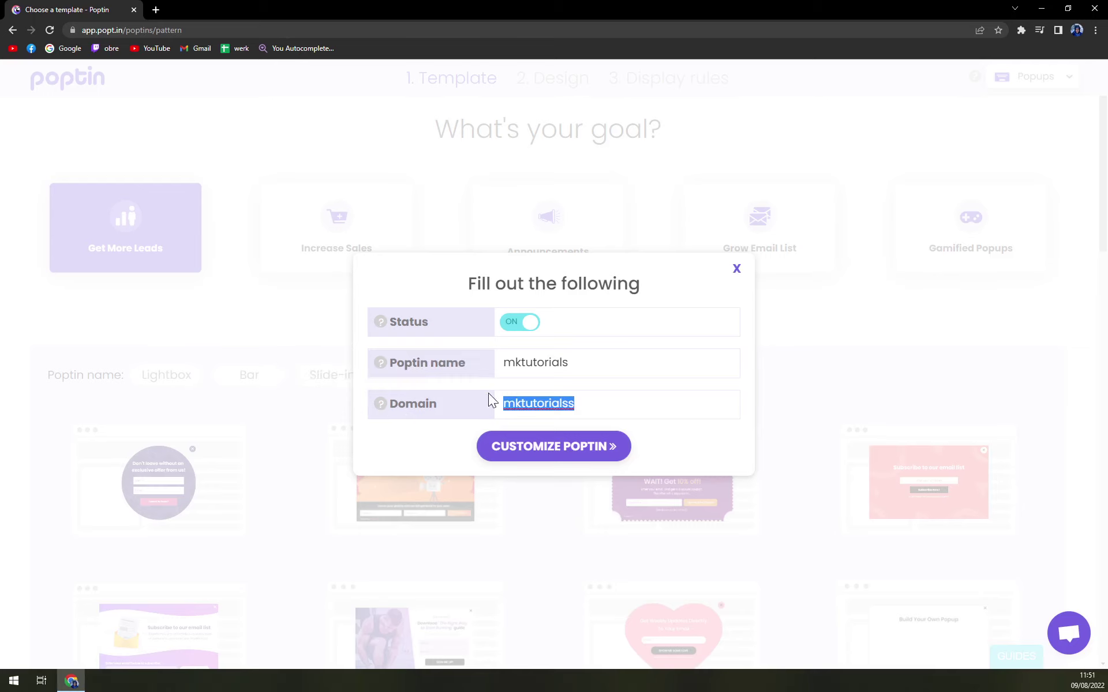
key(BackSpace)
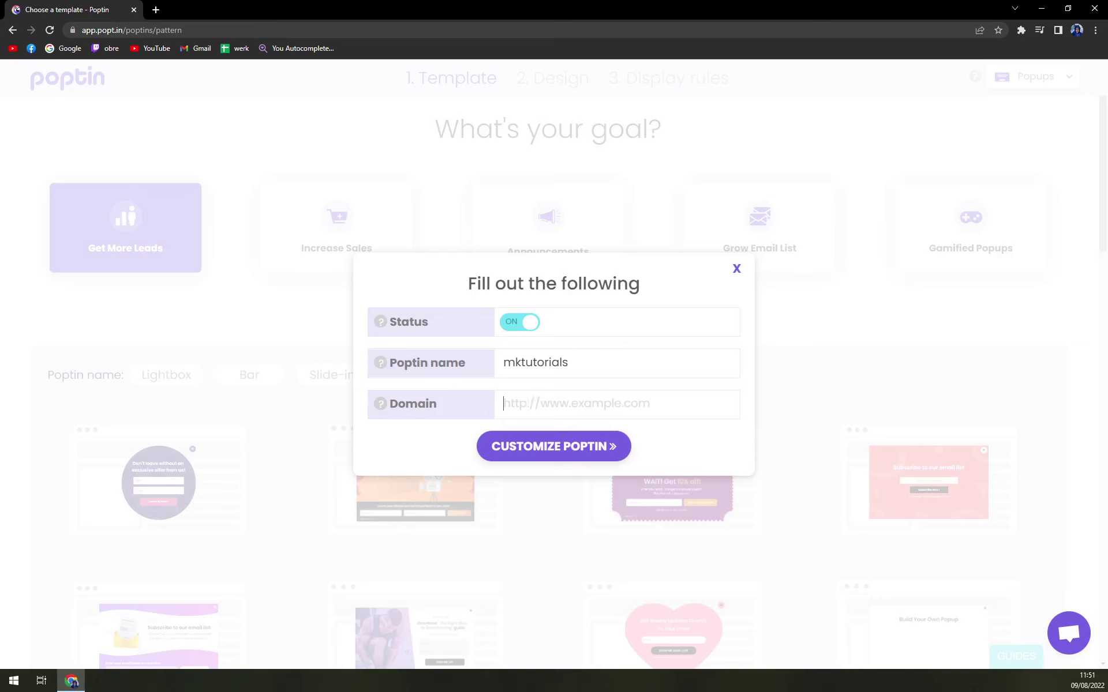
text(mktutorials.-)
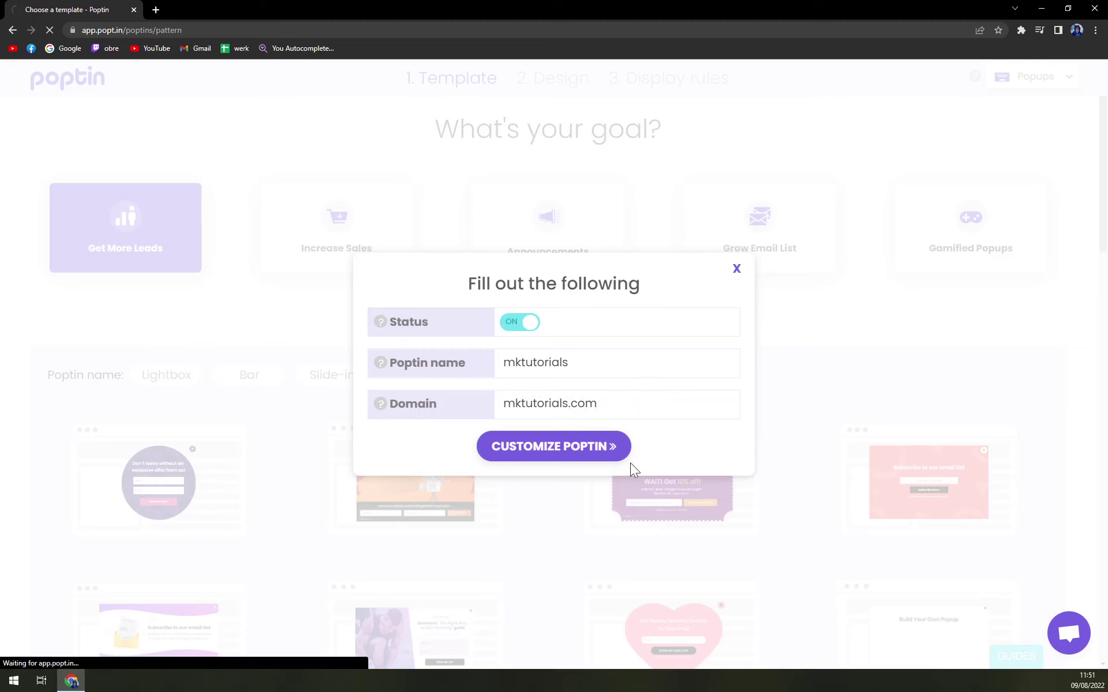
Open the popup designer and preview the circle popup on mobile, then desktop.
click(613, 450)
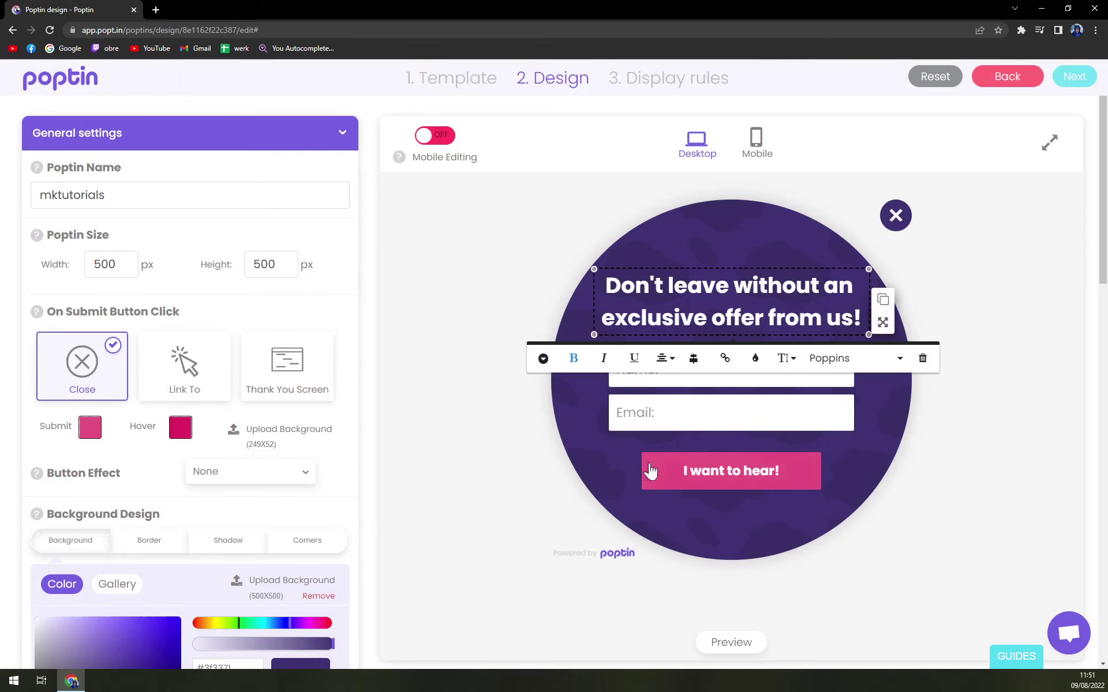
click(756, 154)
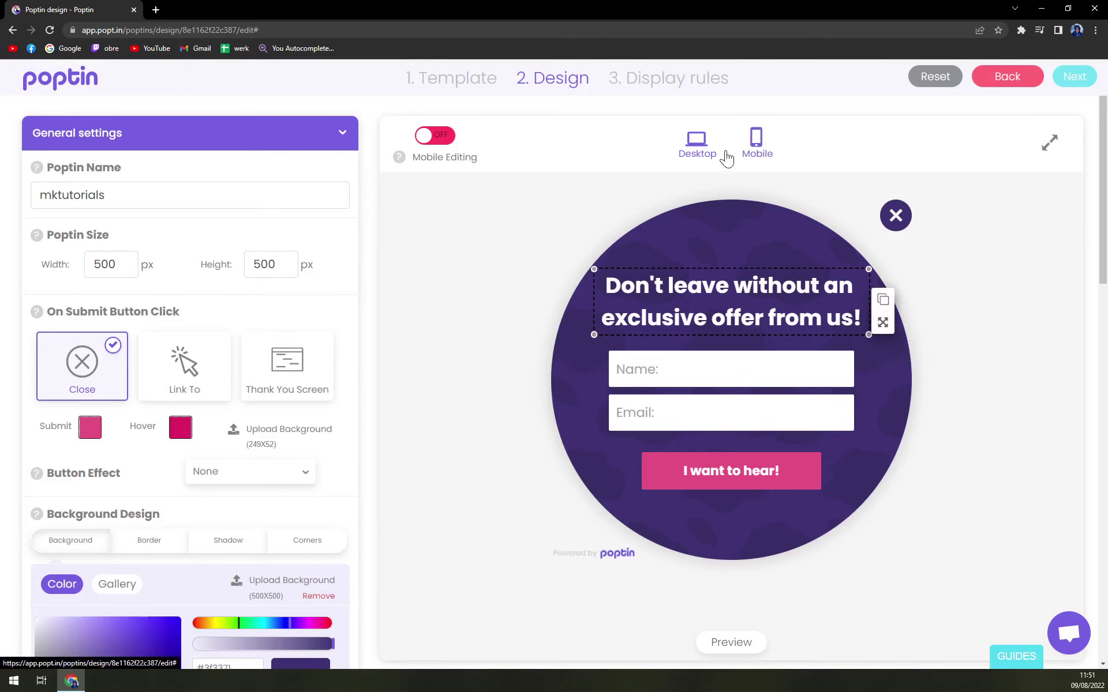
click(696, 146)
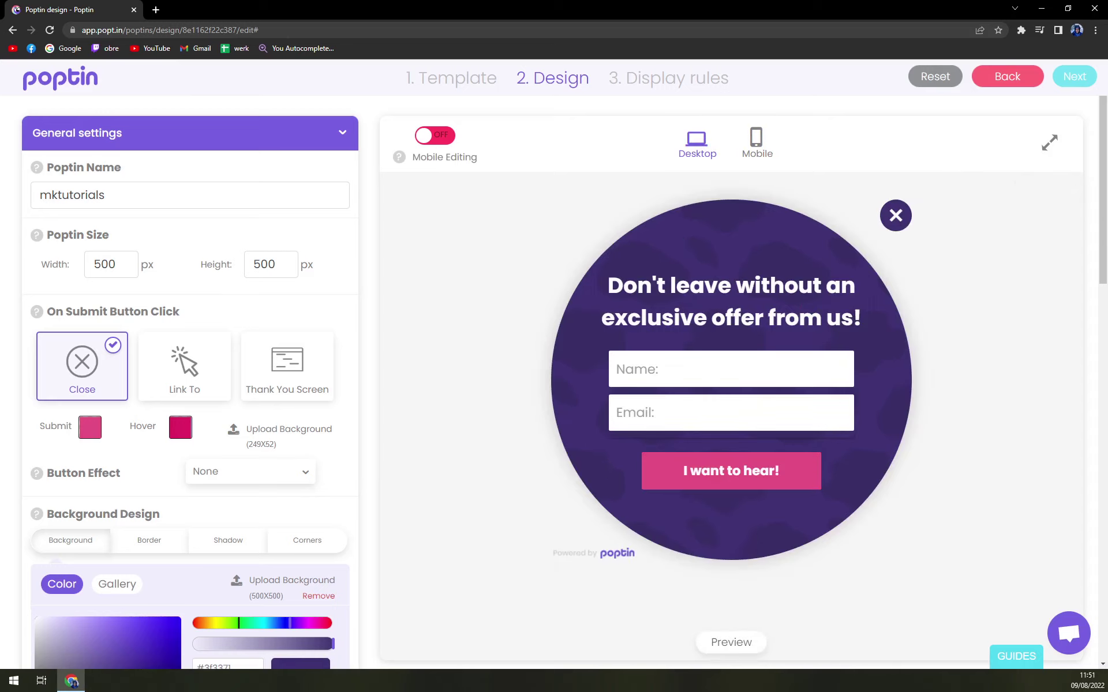
click(731, 413)
click(731, 285)
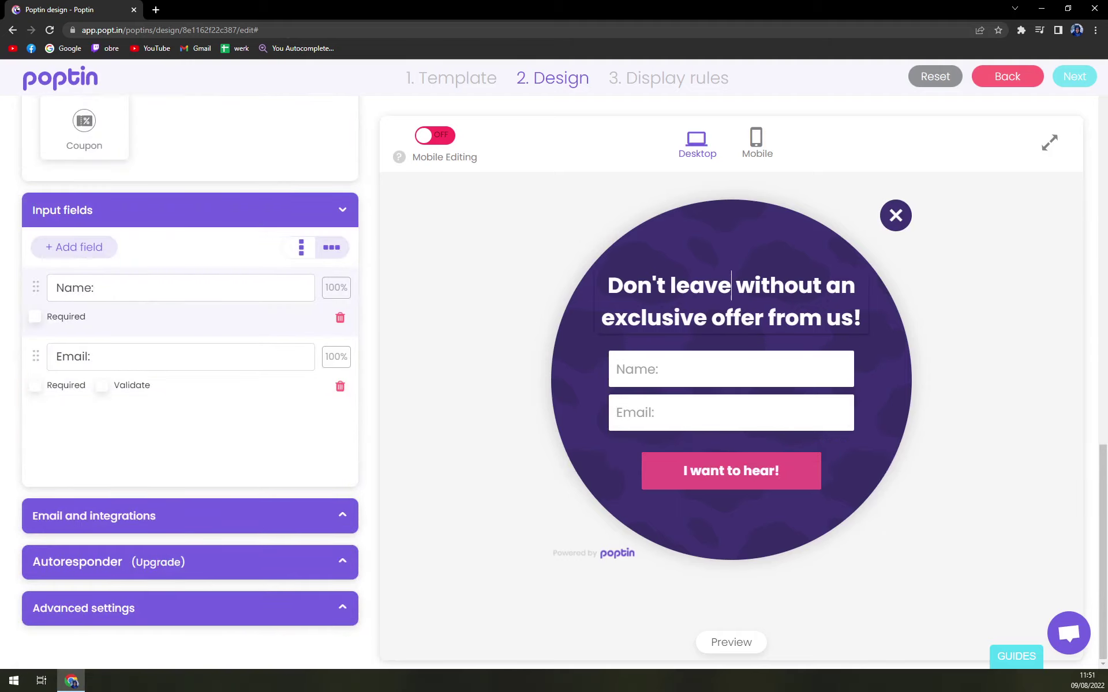
Keep the On Submit Button Click action as Close and proceed to Display rules.
scroll(169, 393, up, 15)
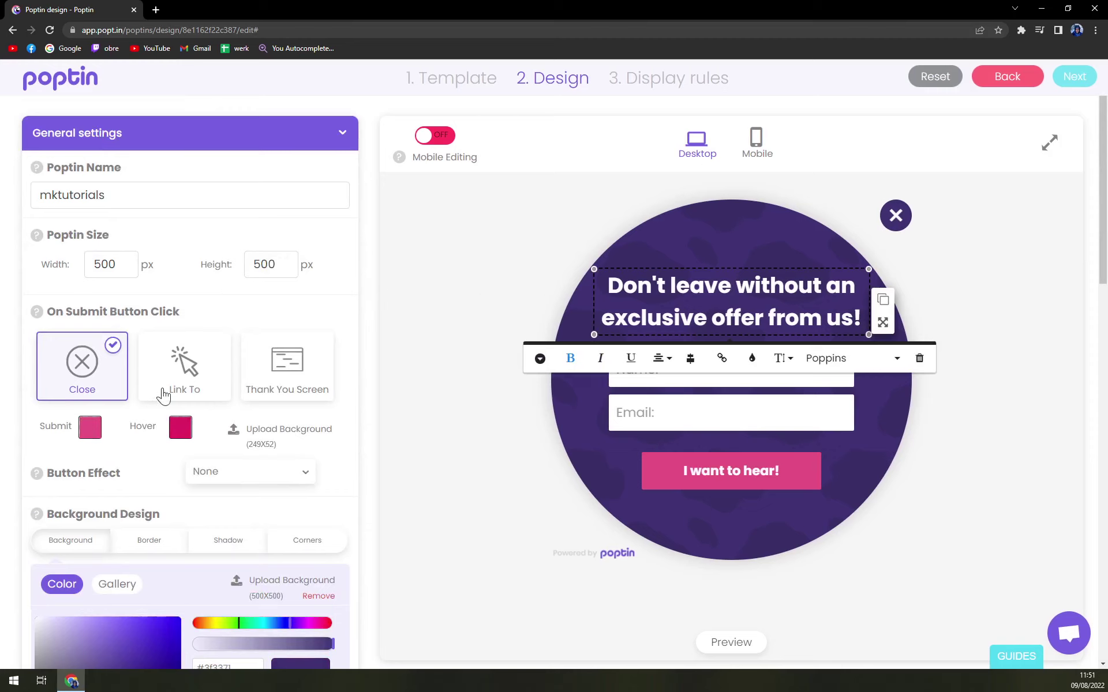
click(185, 372)
click(80, 372)
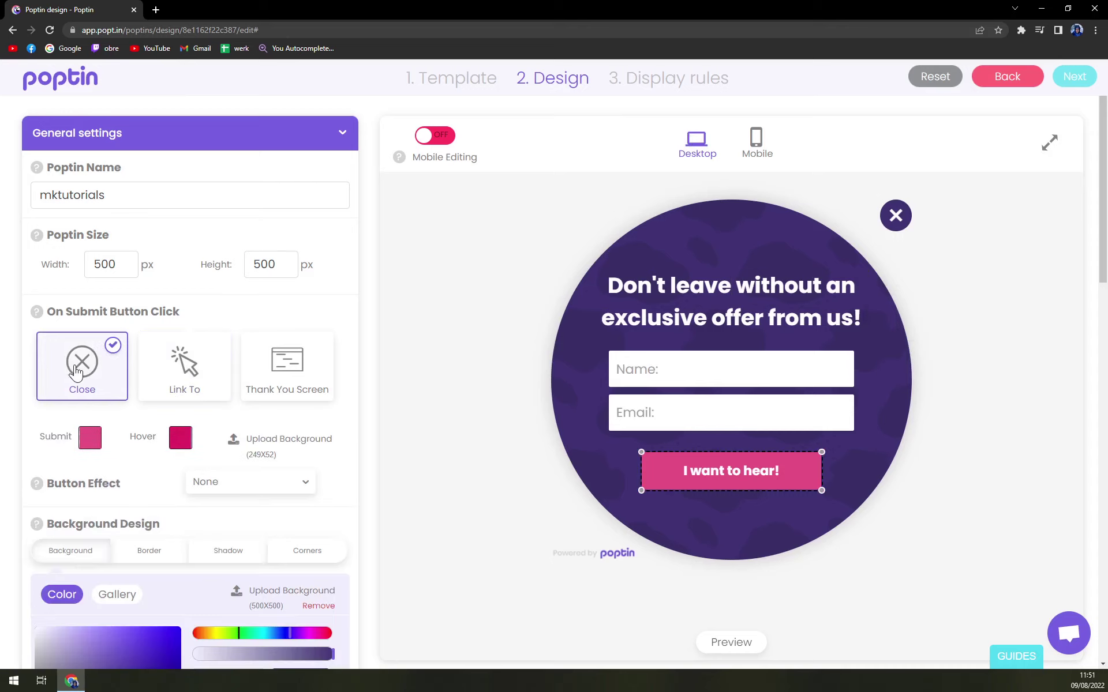
click(1072, 87)
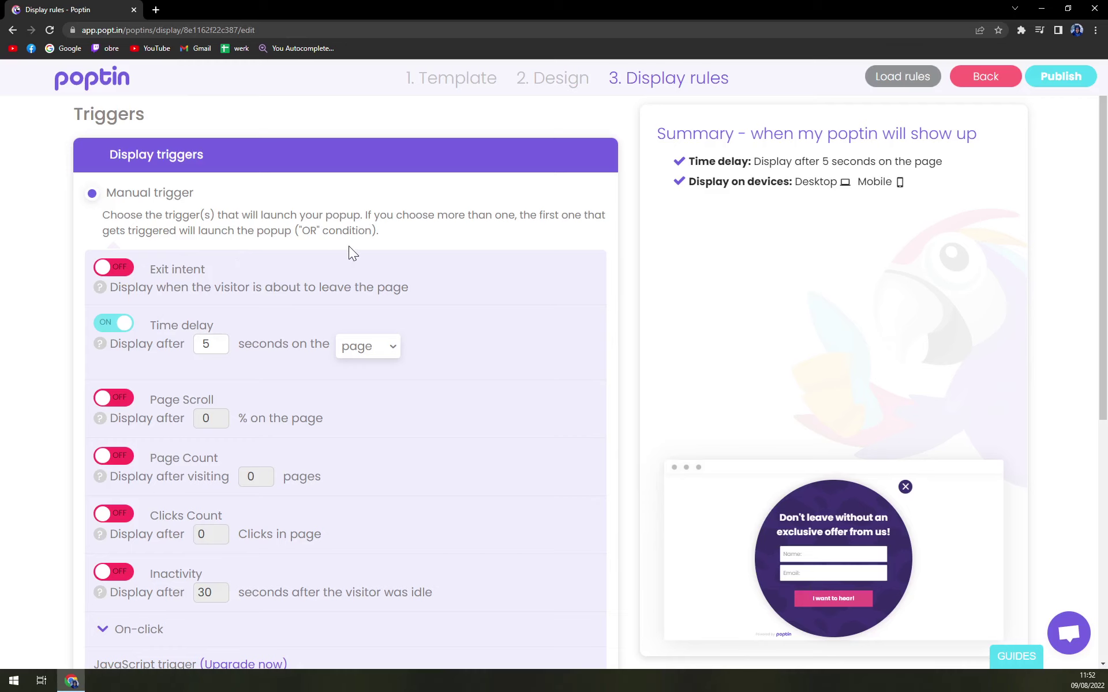
Turn on the Page Count trigger alongside the 5-second delay.
scroll(116, 280, down, 1)
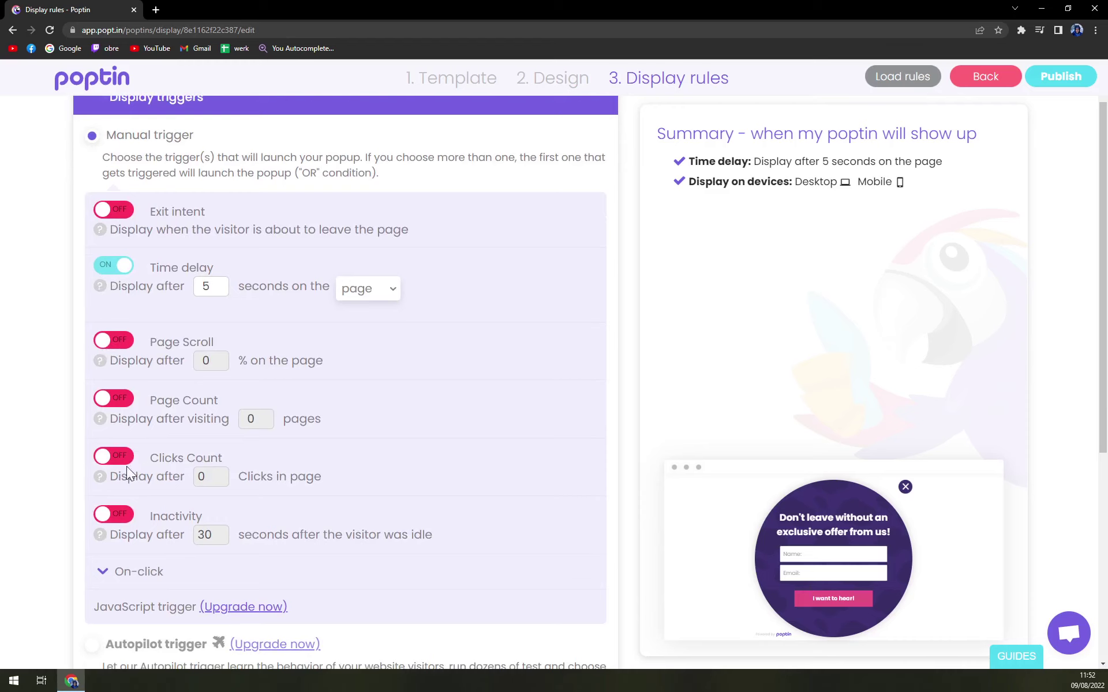
click(119, 399)
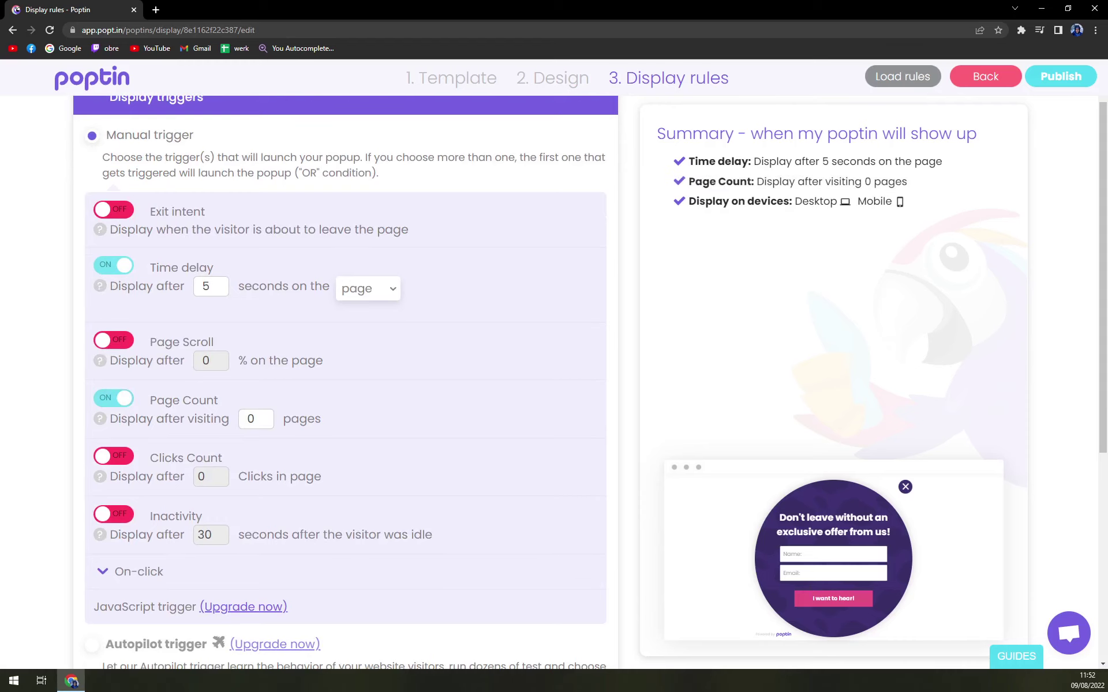
scroll(124, 527, down, 3)
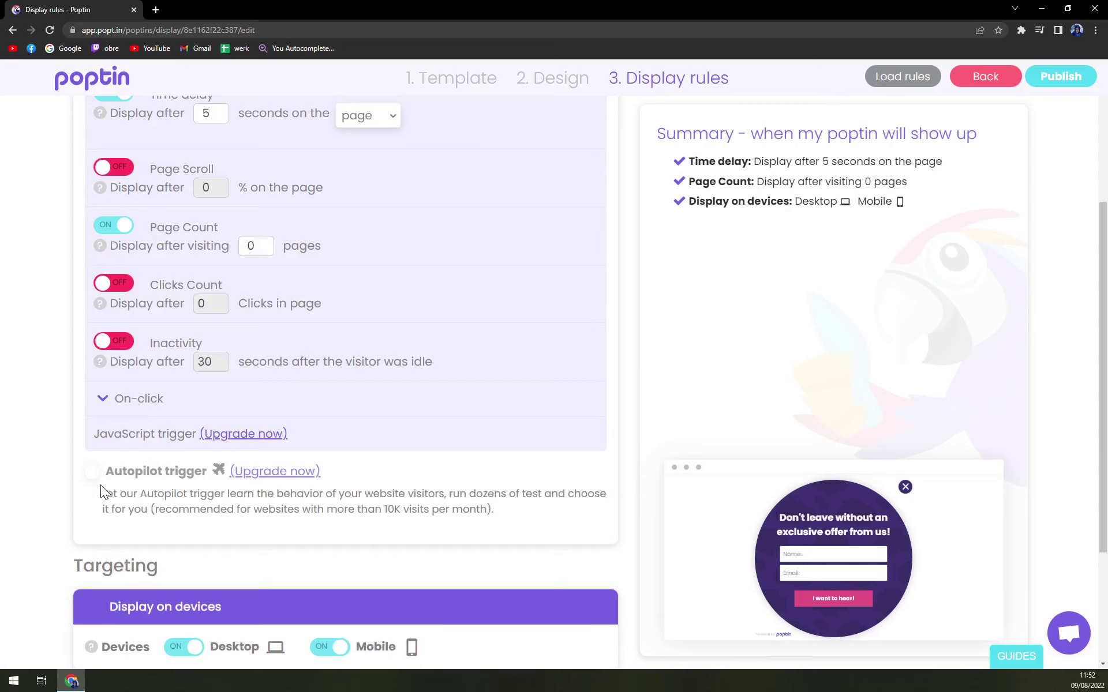
scroll(101, 490, down, 3)
scroll(116, 485, up, 5)
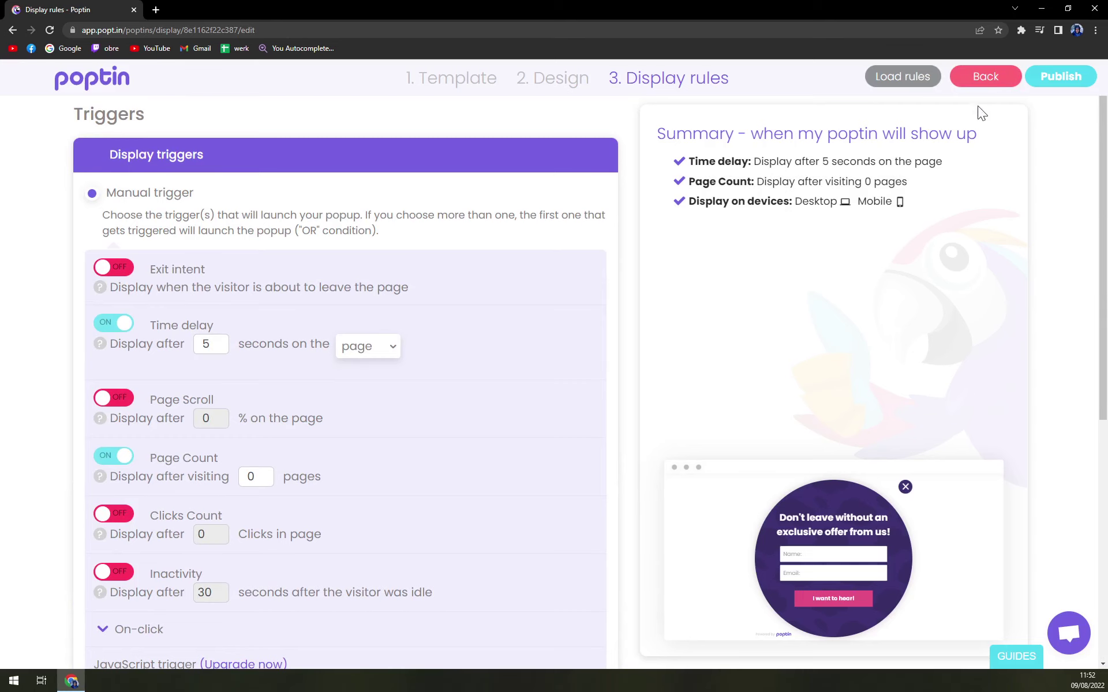
Return to the Design step, first keeping editing, then choosing Cancel and exit.
click(987, 79)
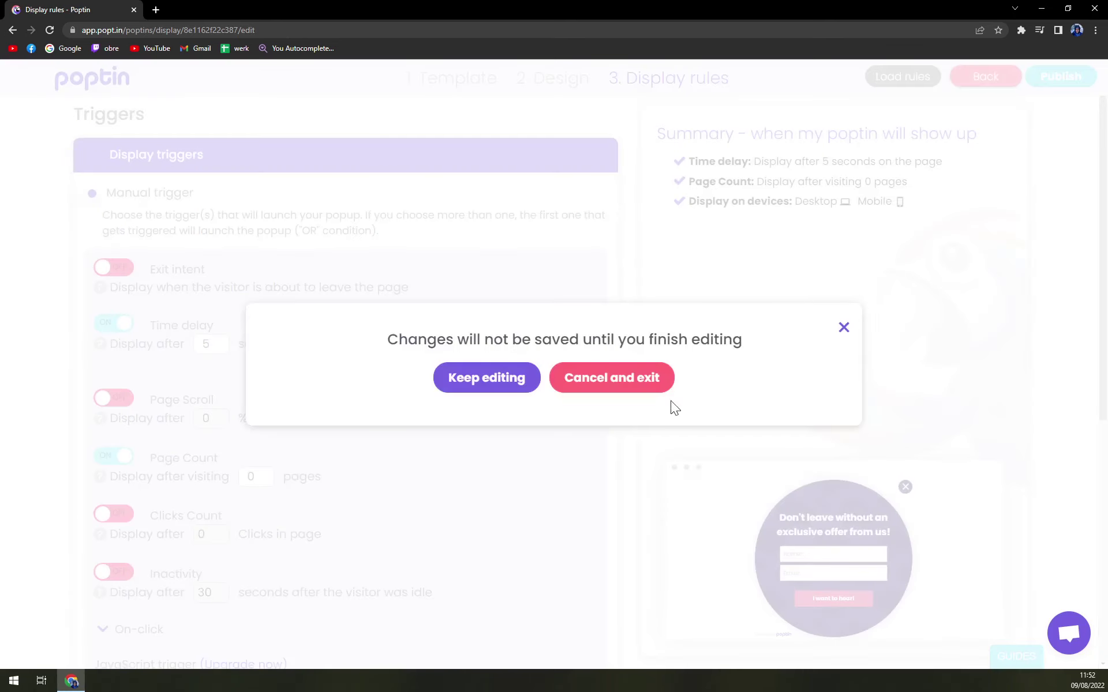
click(499, 386)
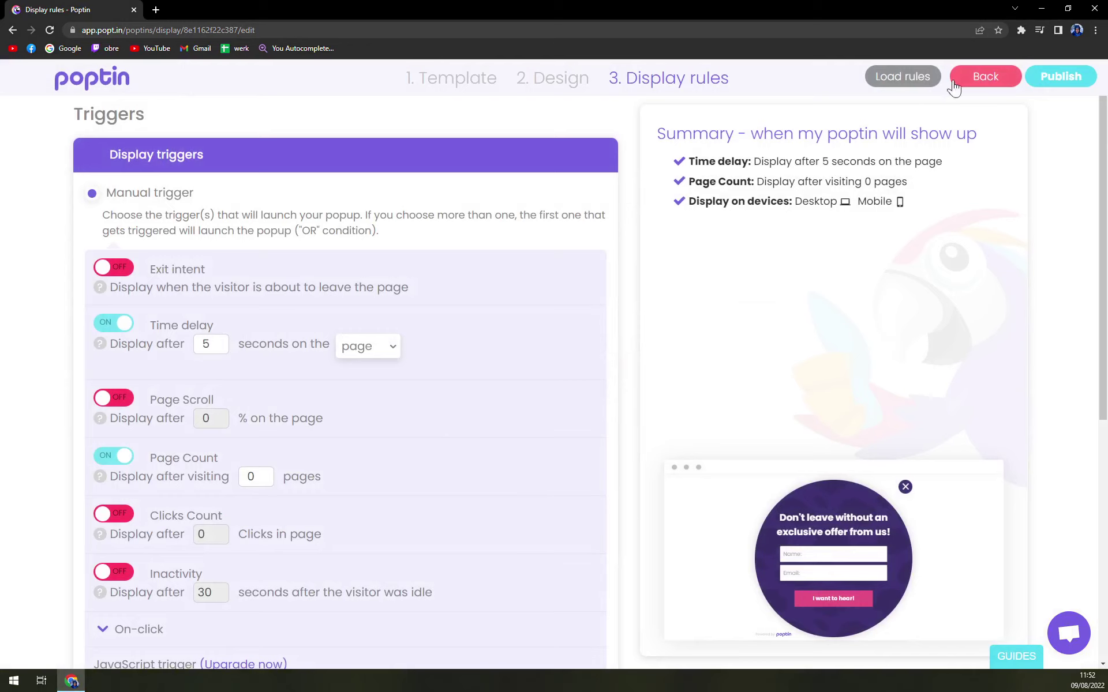
click(1000, 84)
click(658, 382)
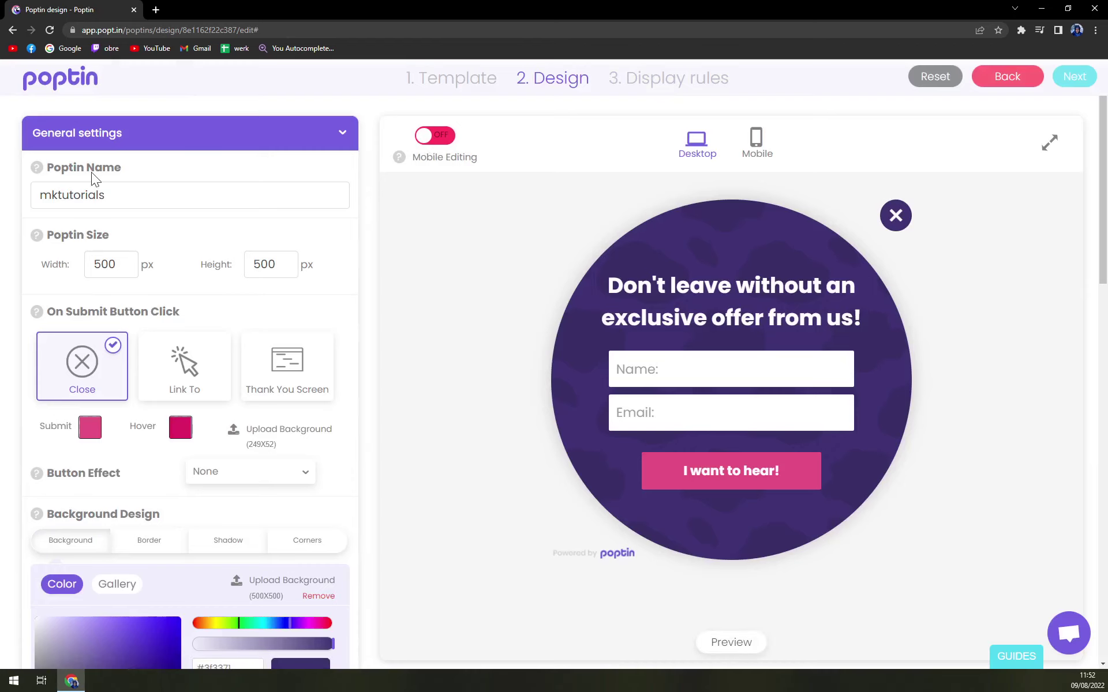
Try a thank-you screen on submit, then revert to closing the popup.
scroll(106, 167, down, 2)
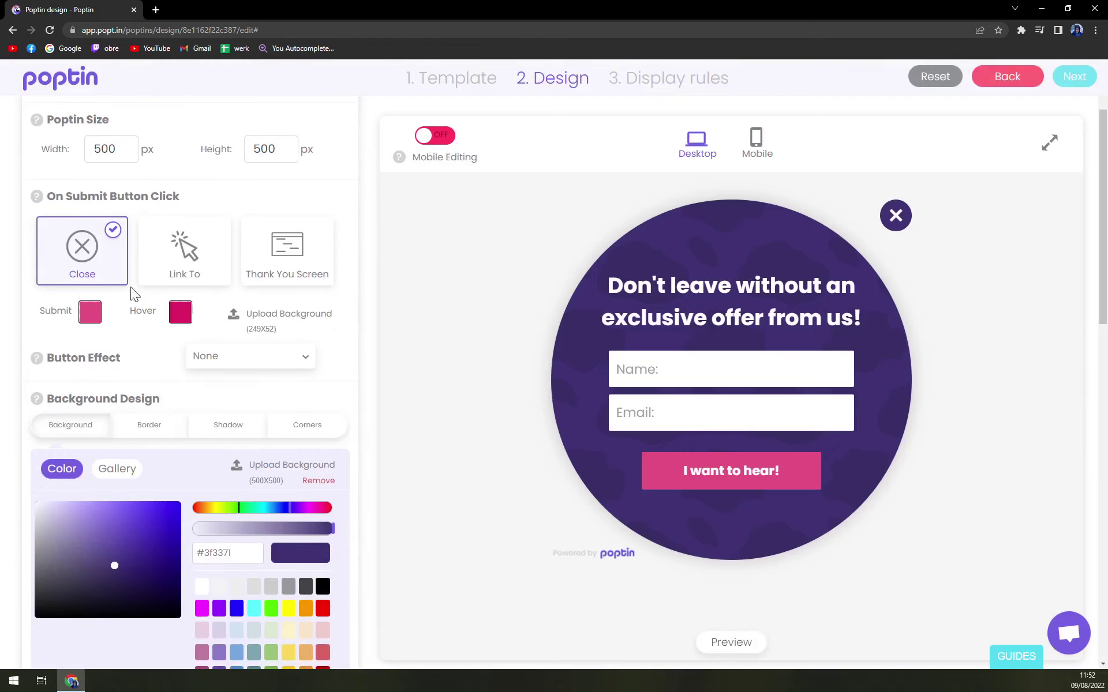
scroll(51, 225, up, 1)
scroll(287, 317, down, 1)
click(280, 274)
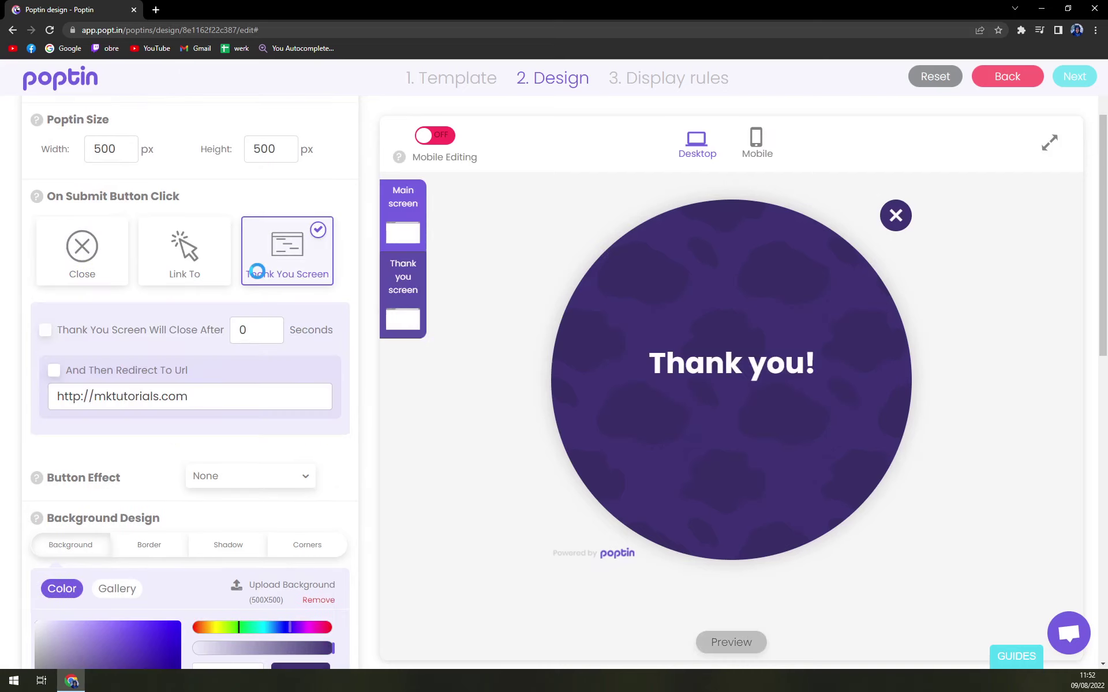
click(94, 270)
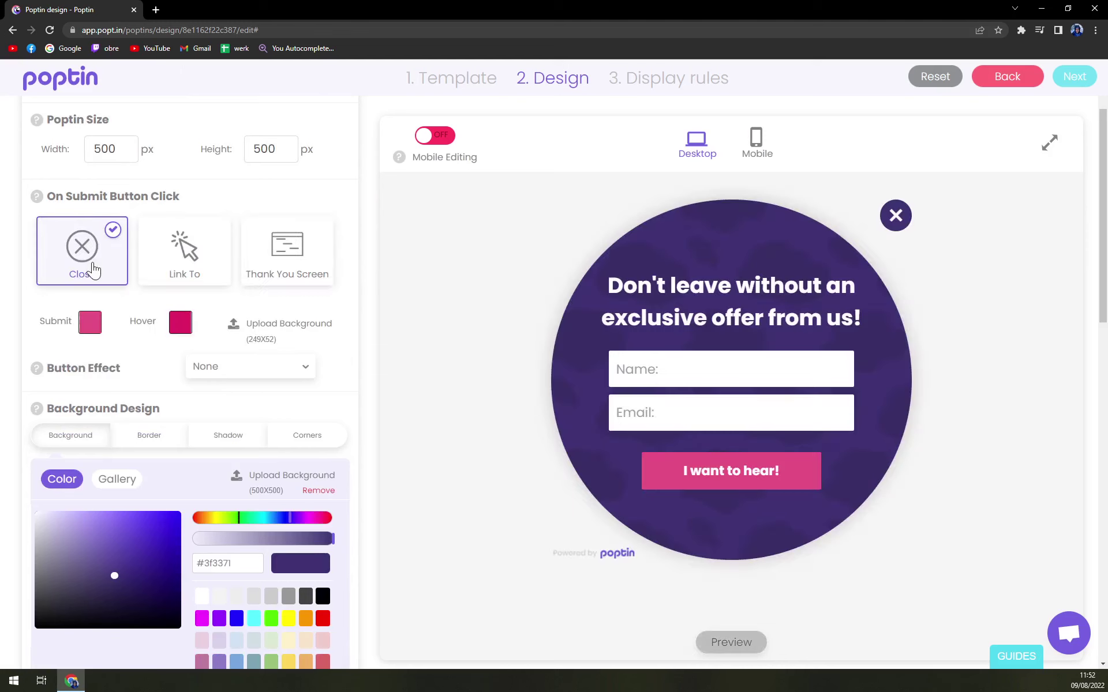
Reset the border width to zero, lighten the purple background, and review shadow and corner settings.
scroll(137, 344, down, 3)
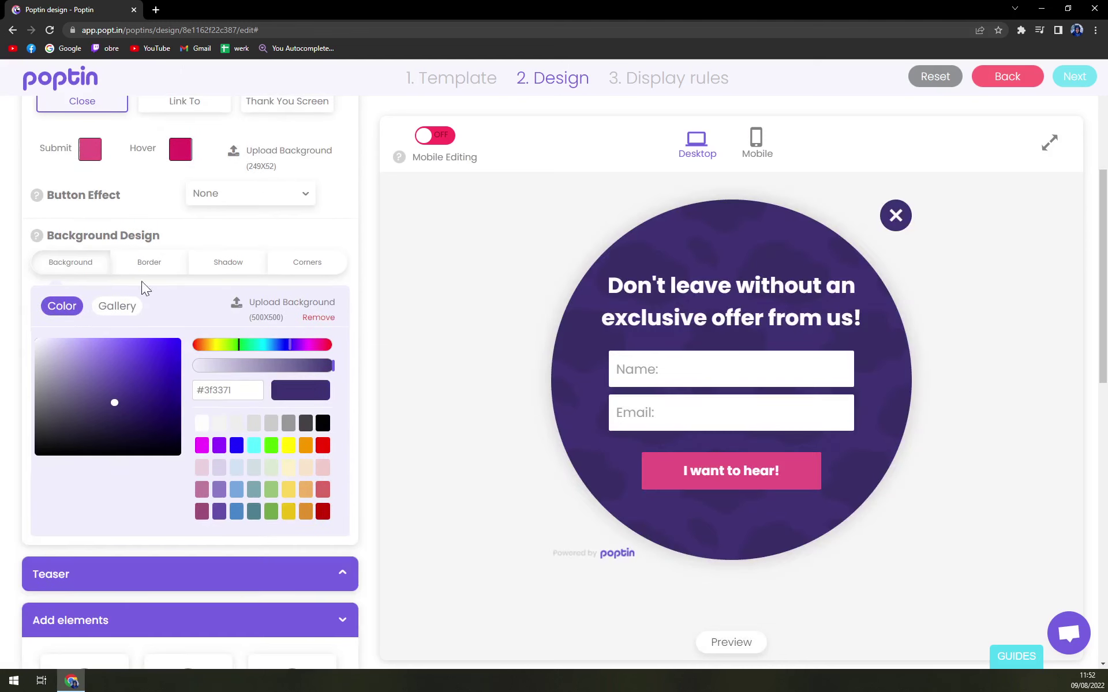
click(148, 267)
drag(108, 304, 3, 306)
click(68, 267)
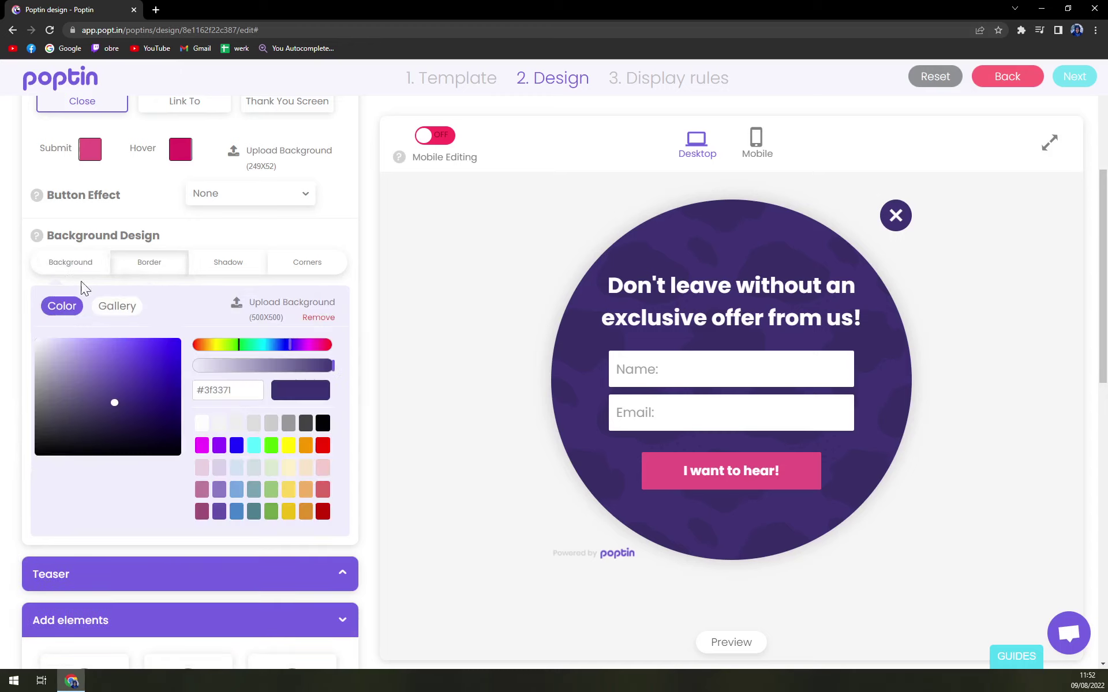
drag(133, 374, 113, 361)
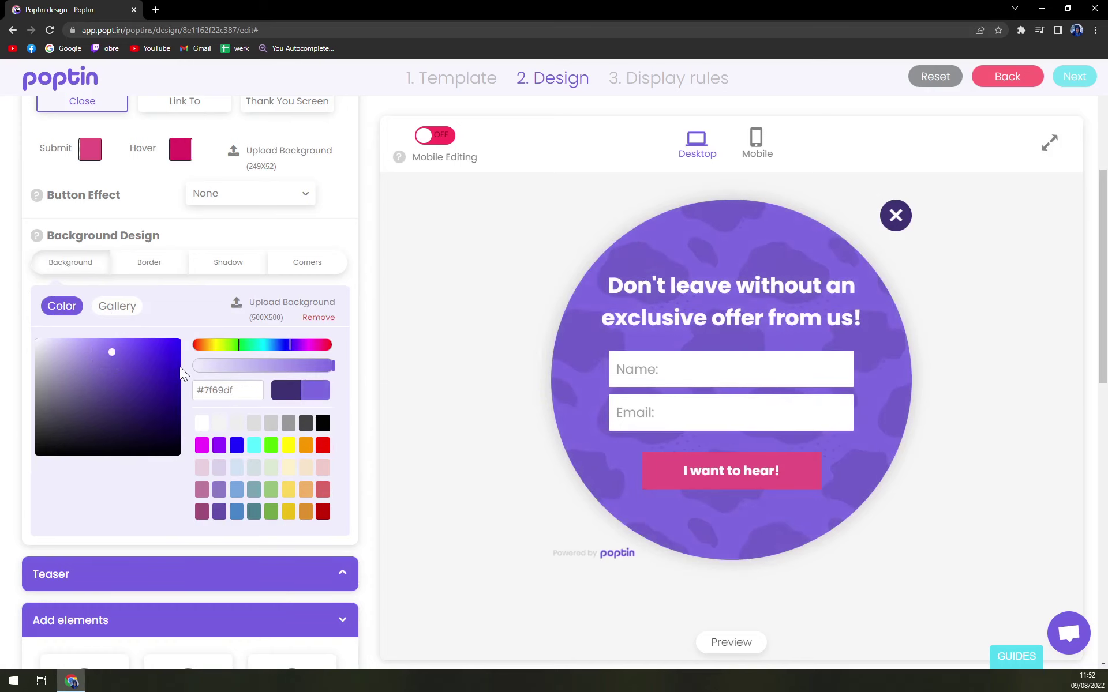
scroll(183, 374, down, 3)
scroll(234, 171, up, 1)
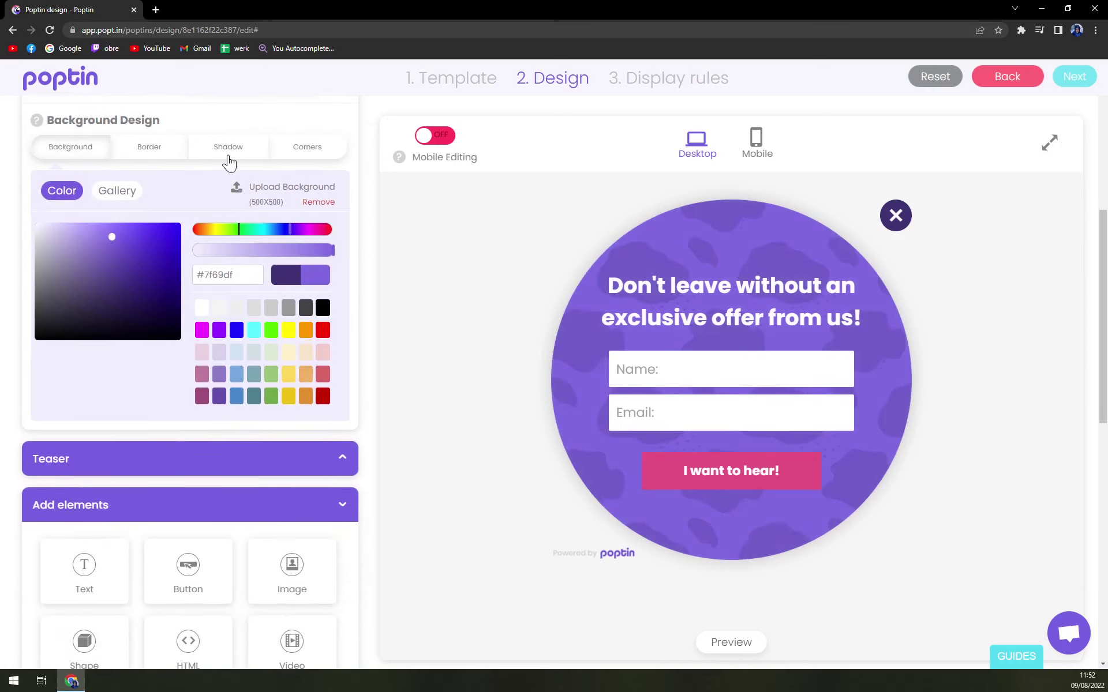
click(229, 160)
click(317, 152)
click(105, 152)
Switch to a background image and try the blue textured, purple-cyan bubble and dark stage images.
click(117, 192)
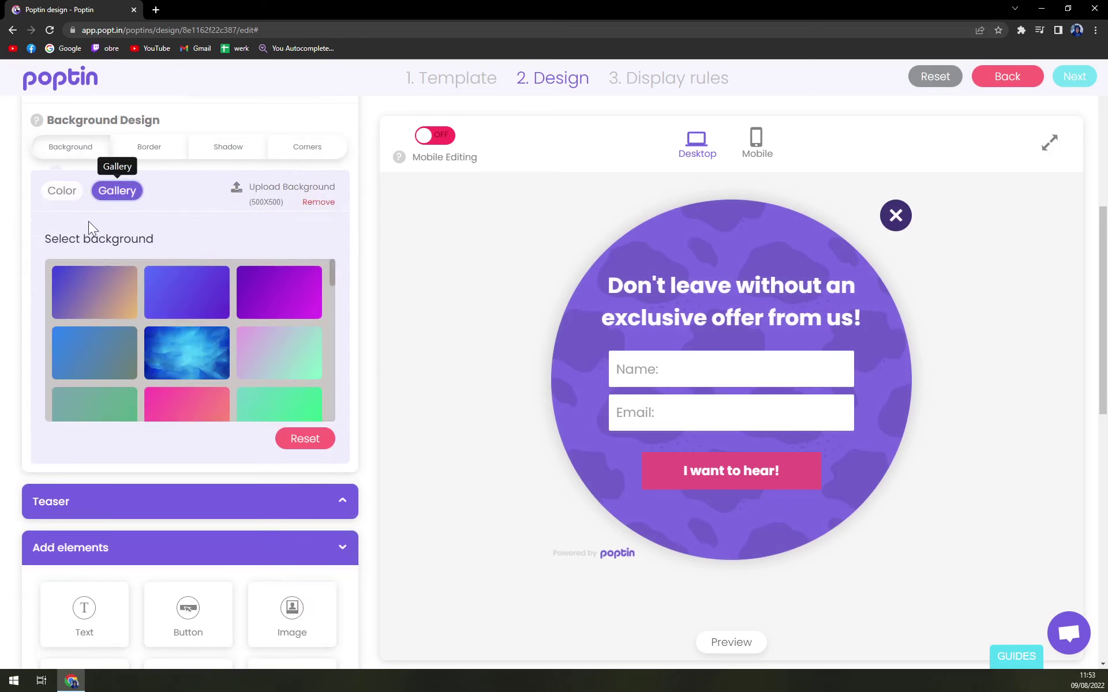
click(178, 363)
scroll(281, 376, down, 2)
scroll(272, 369, down, 3)
scroll(185, 379, up, 1)
click(185, 378)
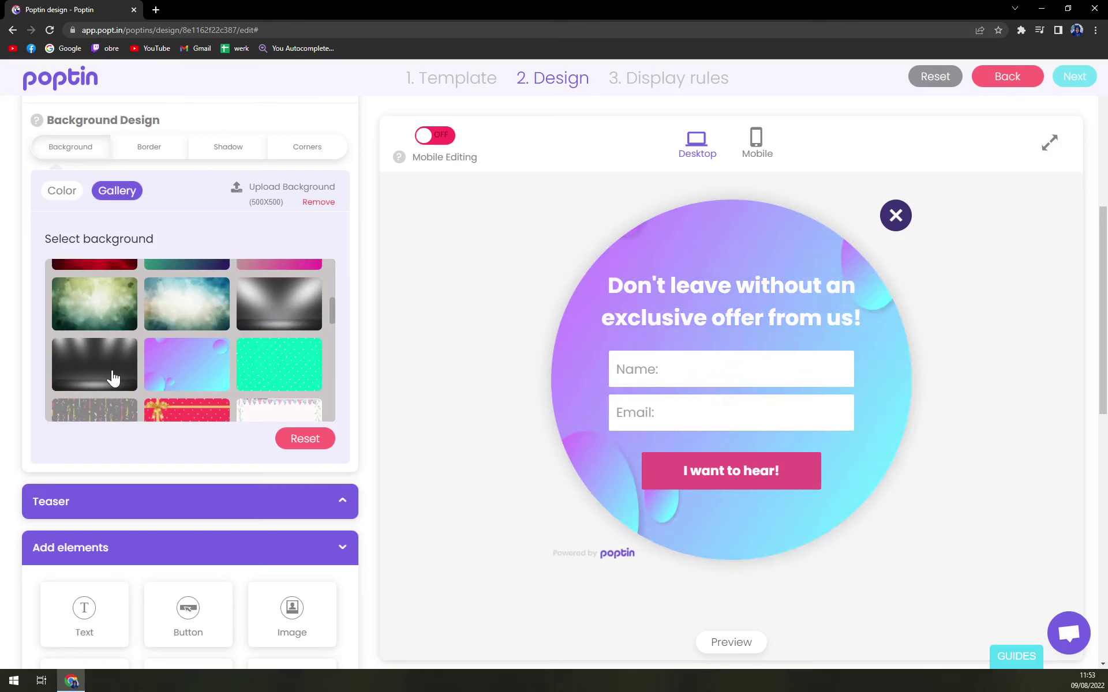
click(113, 378)
scroll(112, 378, up, 1)
scroll(112, 378, down, 1)
Try the blue cloud image, then apply the blue polygon gallery background.
click(183, 328)
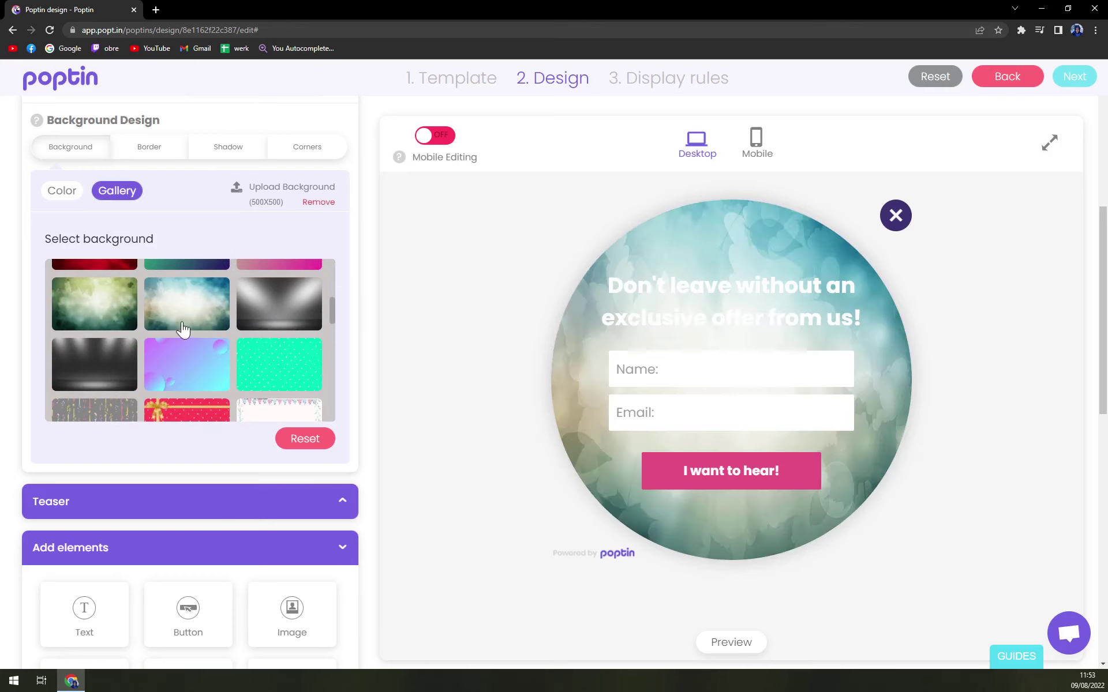
scroll(250, 368, down, 1)
scroll(271, 369, up, 1)
scroll(296, 364, down, 5)
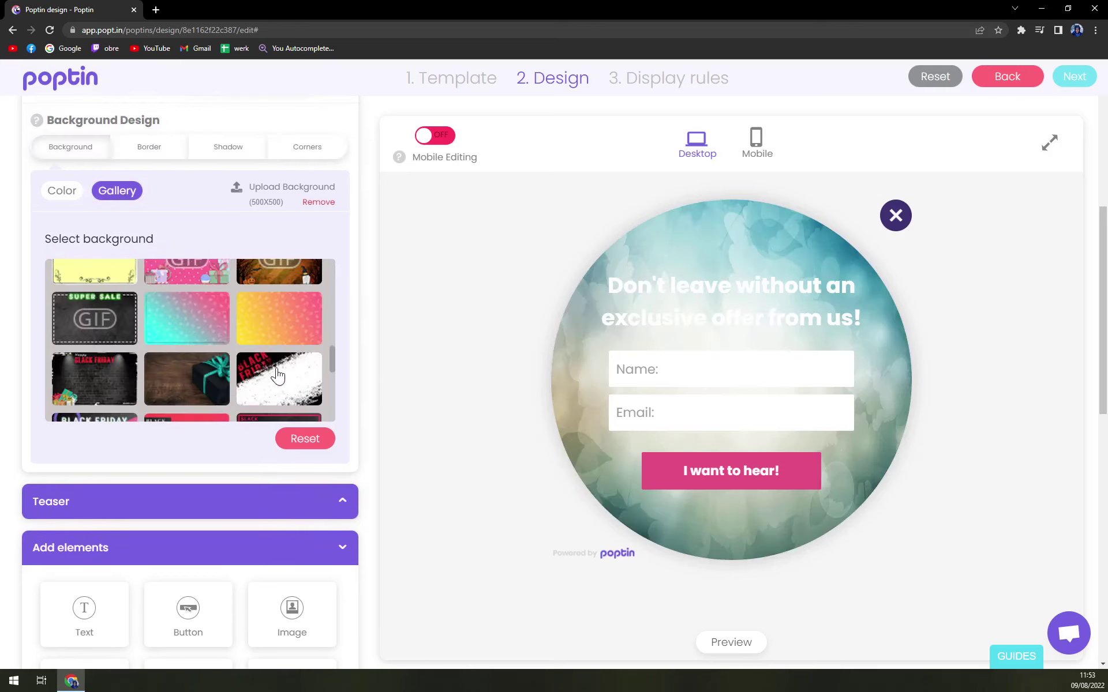
scroll(282, 364, up, 2)
scroll(260, 364, down, 4)
scroll(247, 367, up, 4)
scroll(248, 372, up, 5)
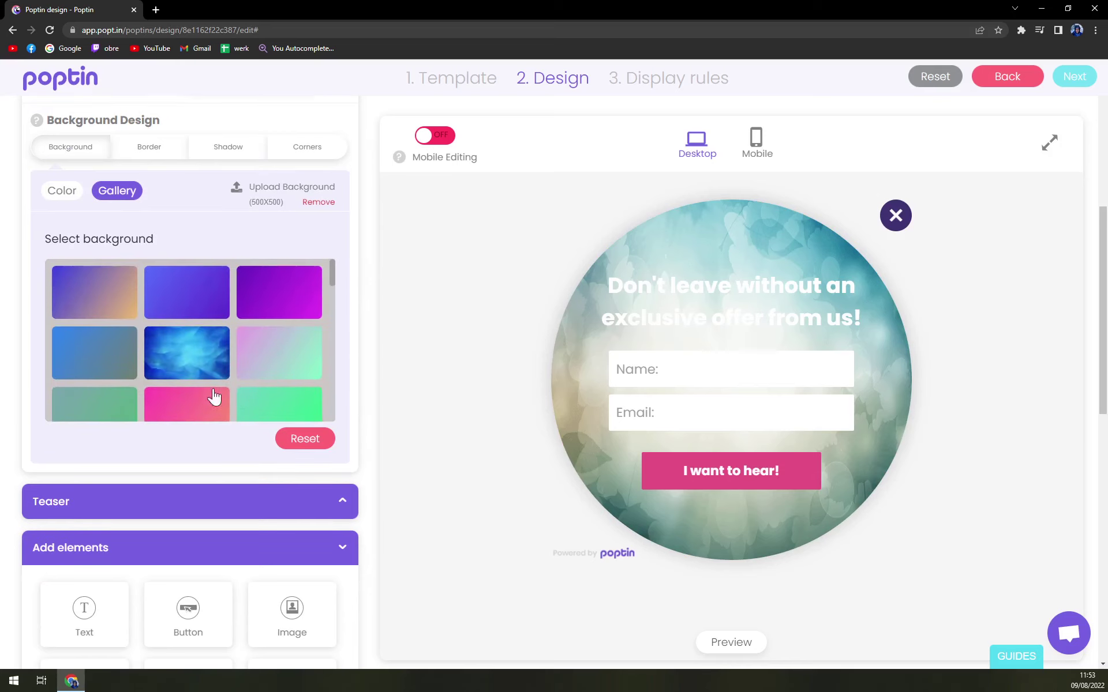
click(187, 357)
scroll(273, 396, down, 6)
scroll(315, 461, down, 5)
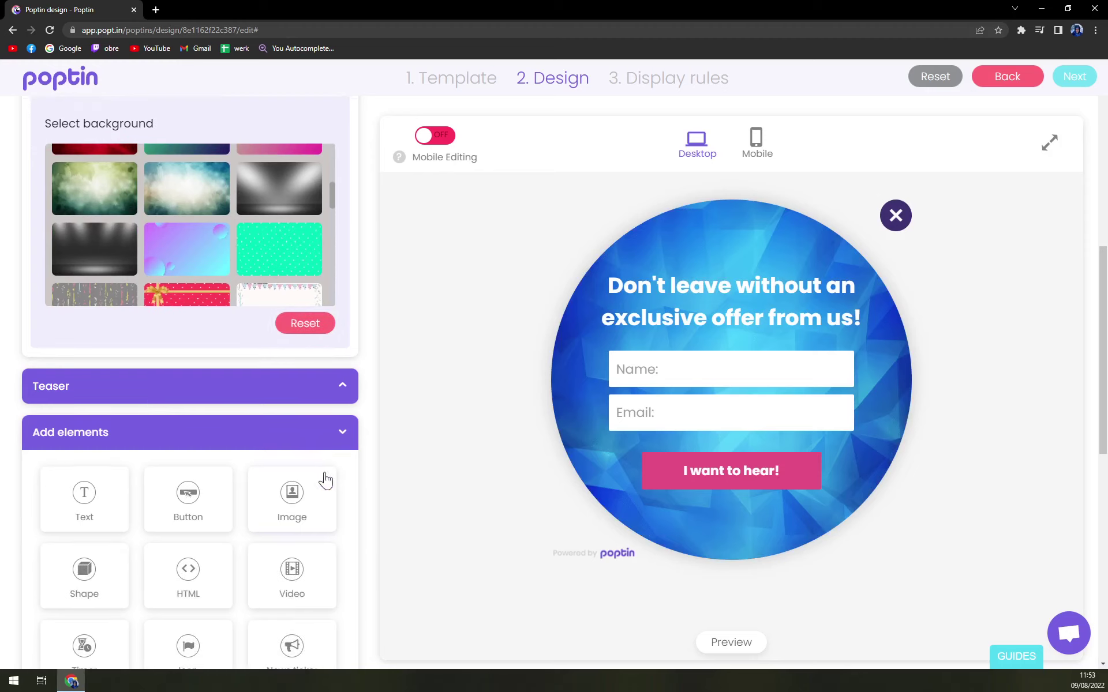
Expand Email and integrations and open the Add integration list with Zapier, Mailchimp and HubSpot.
mouse_move(188, 358)
scroll(160, 398, down, 1)
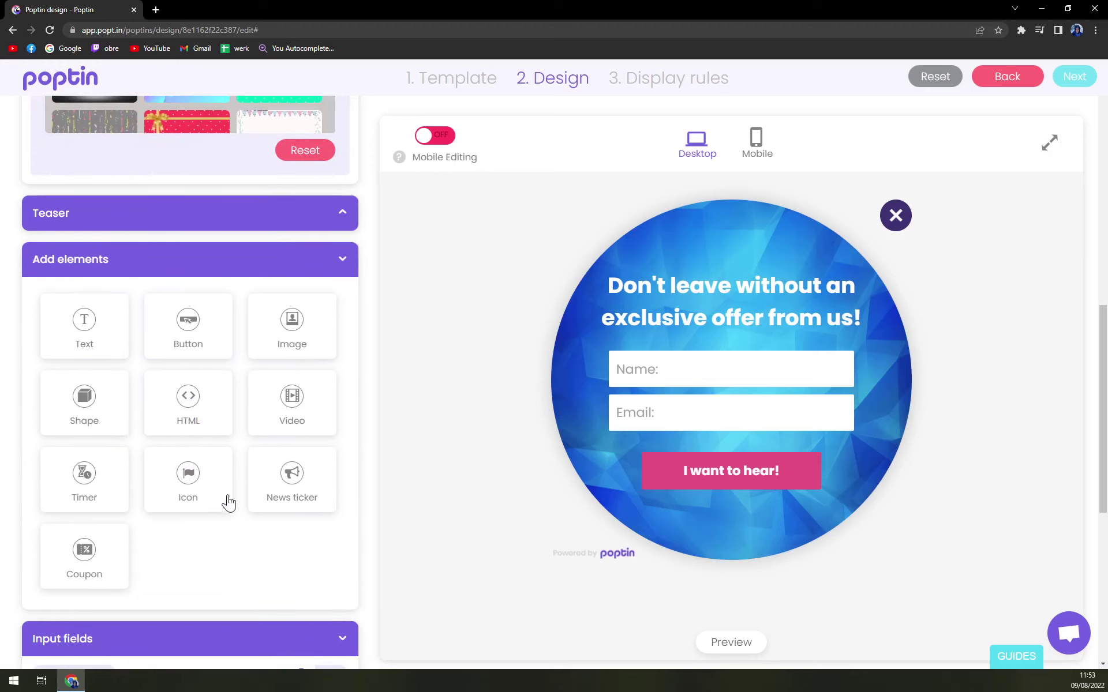
scroll(227, 502, down, 5)
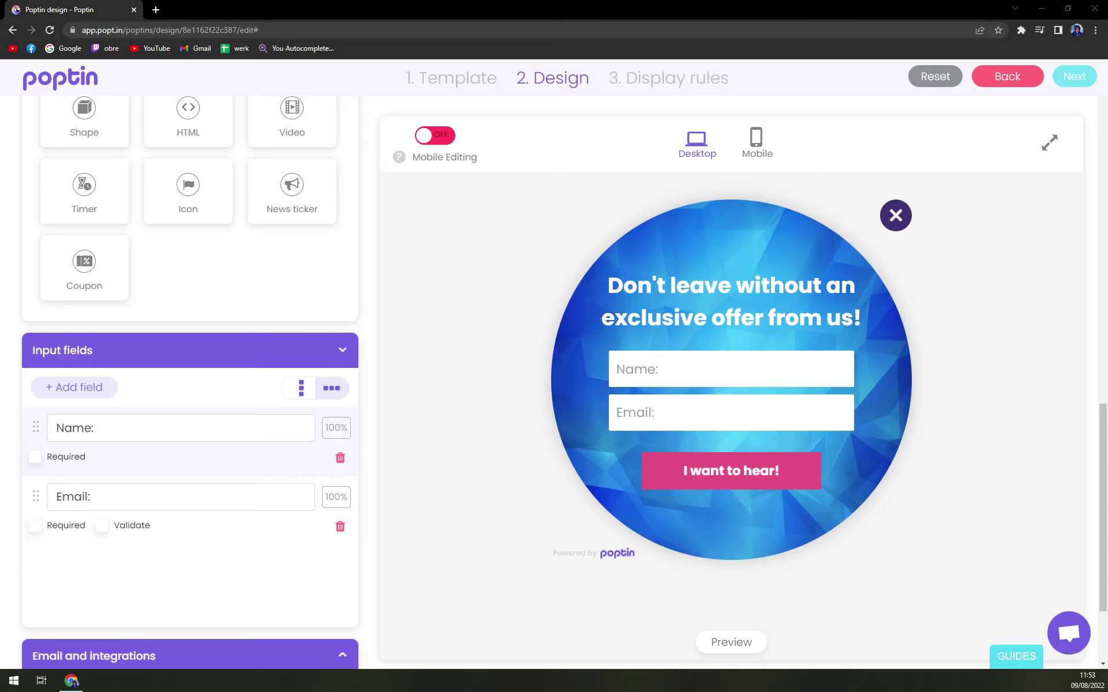
scroll(317, 414, down, 3)
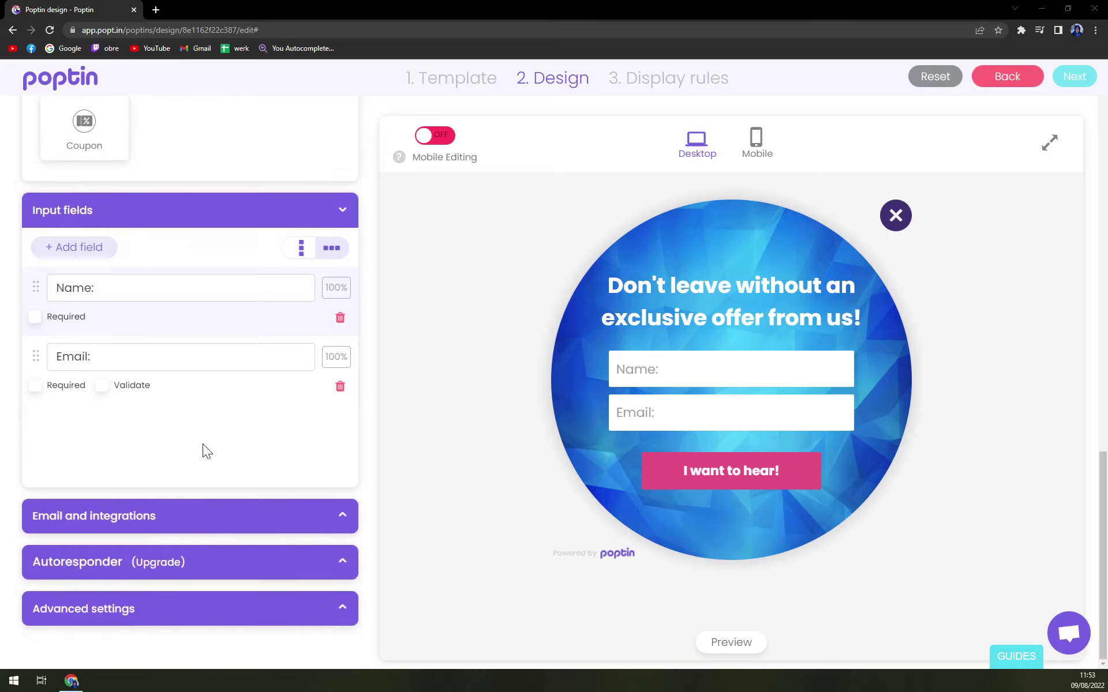
scroll(207, 436, up, 15)
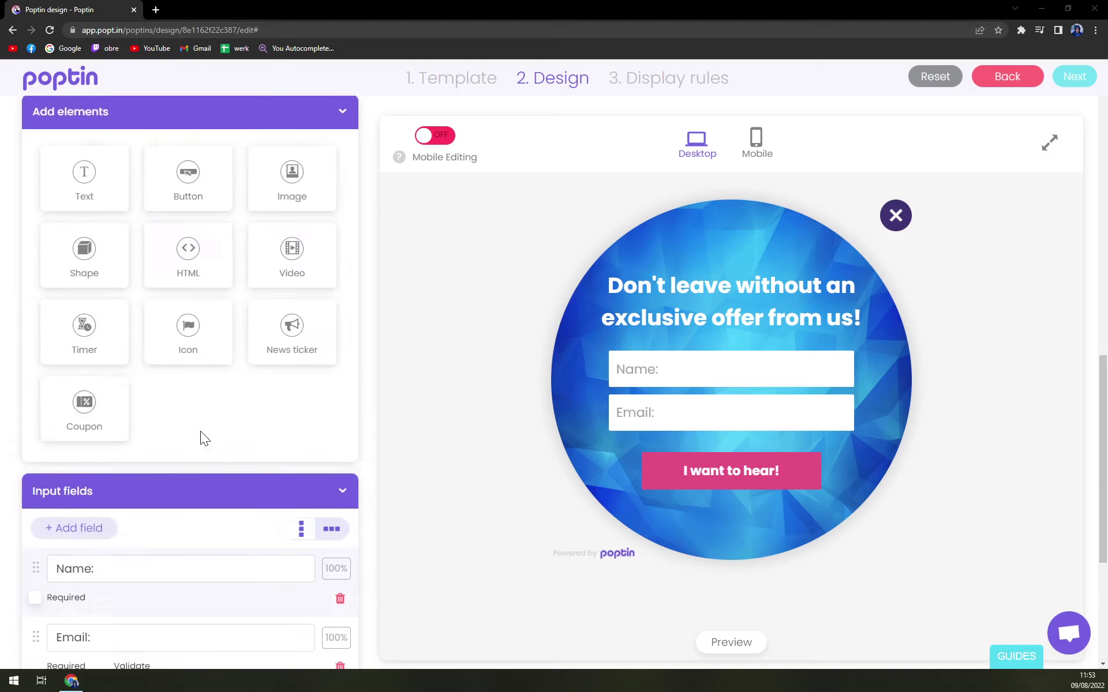
scroll(196, 446, down, 12)
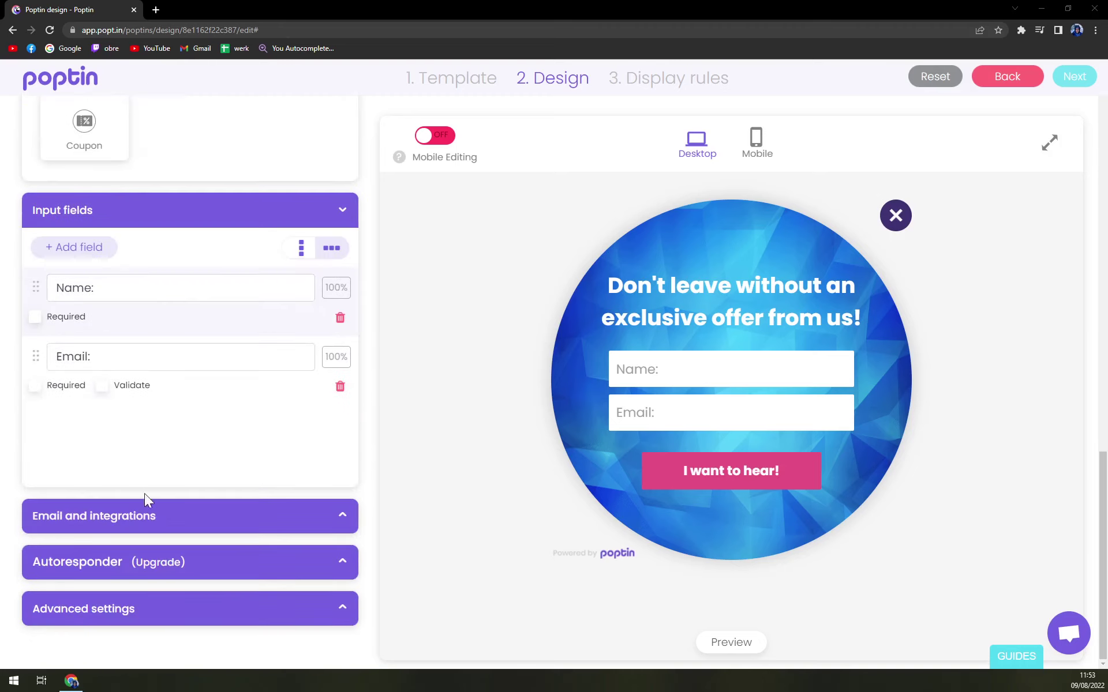
click(106, 536)
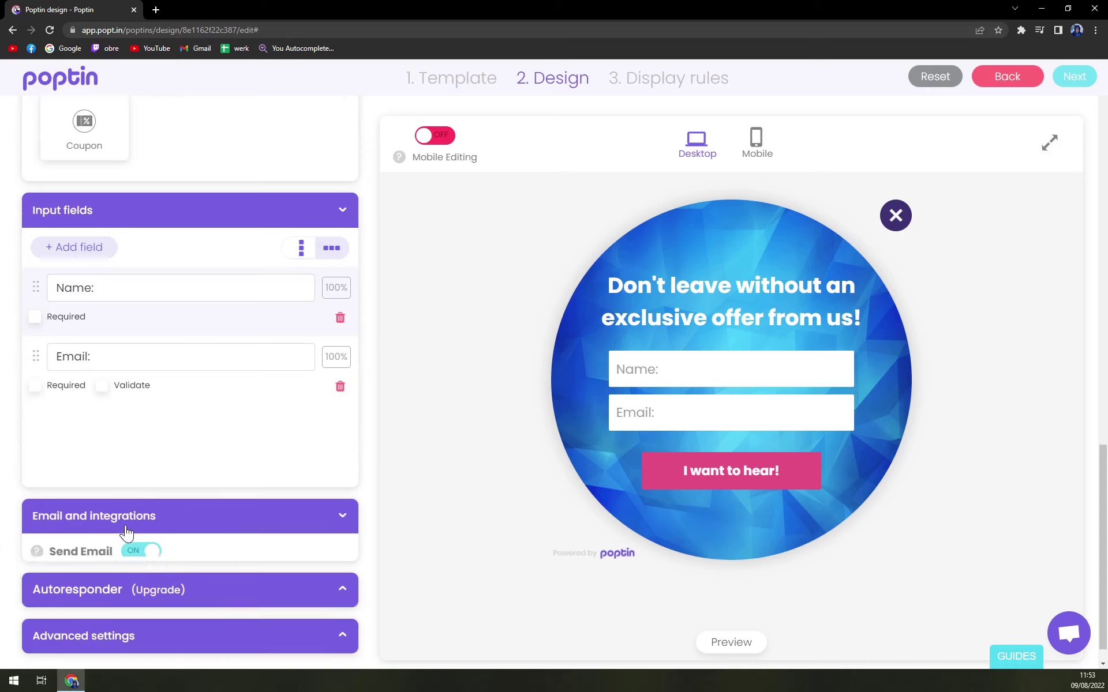
scroll(192, 511, down, 4)
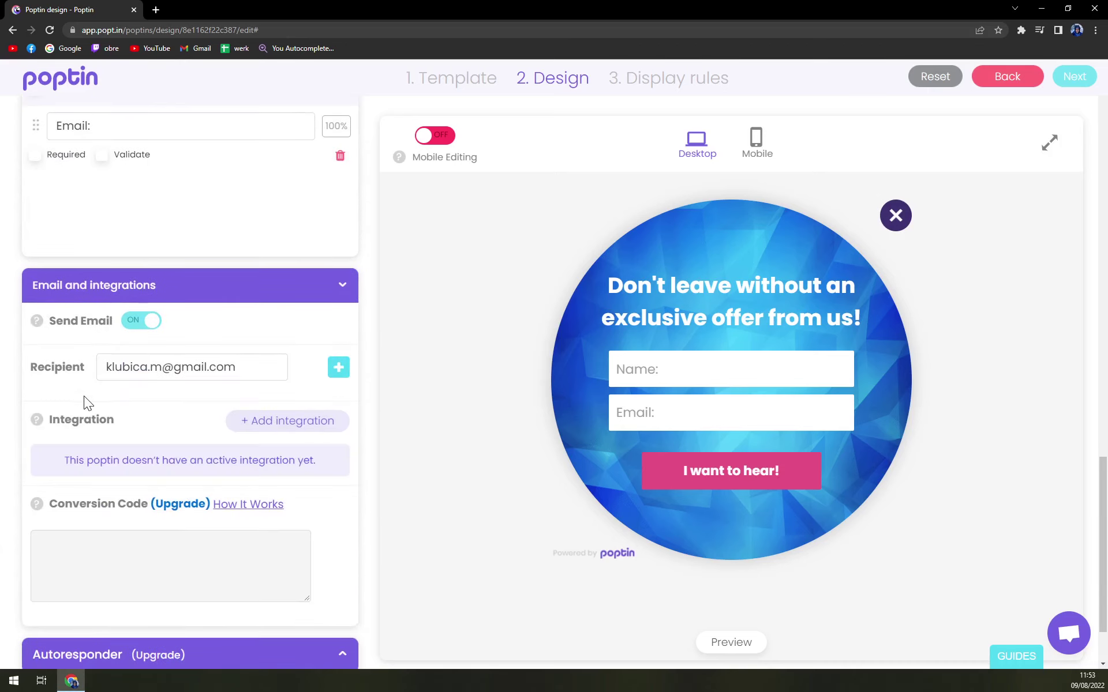
scroll(195, 328, down, 2)
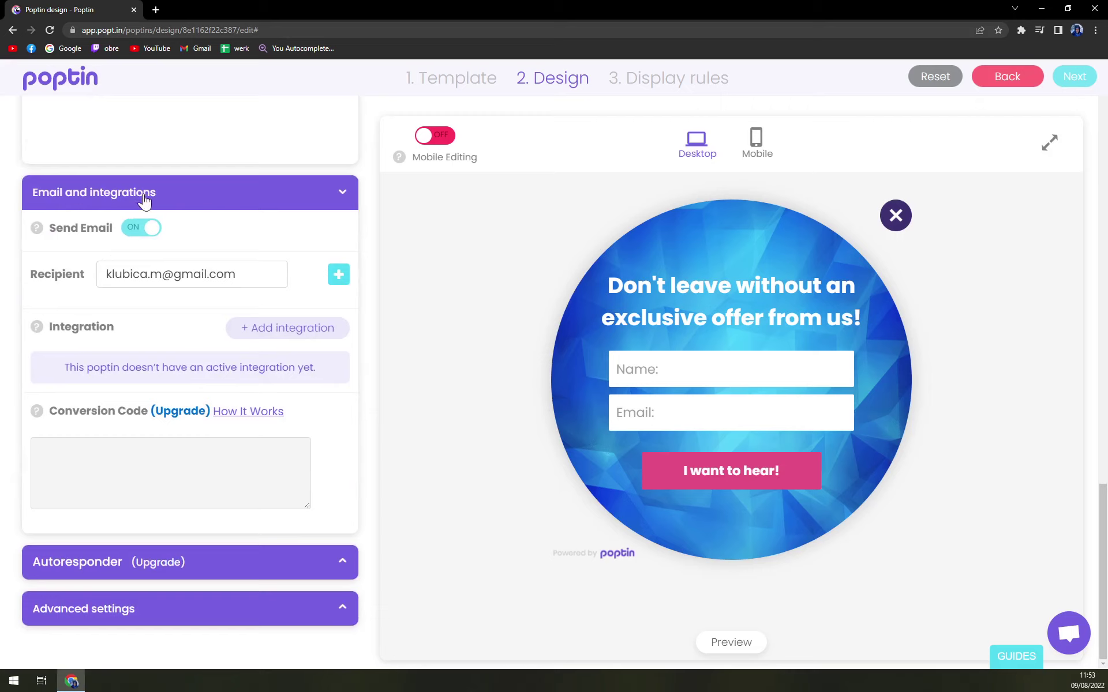
click(256, 341)
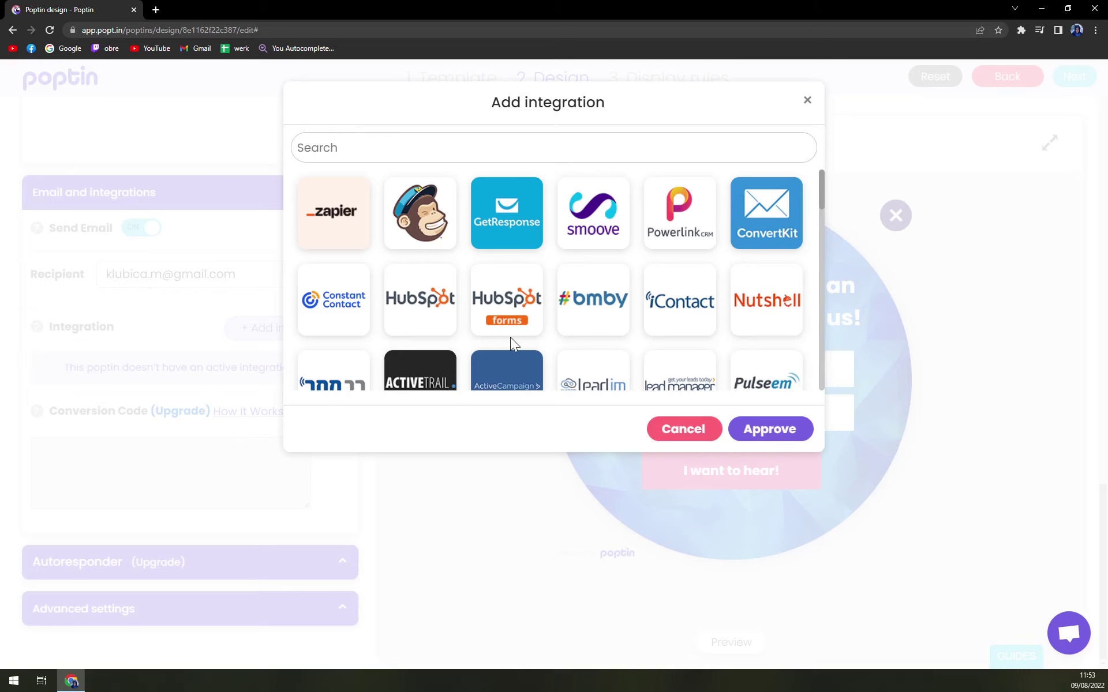
scroll(512, 343, down, 15)
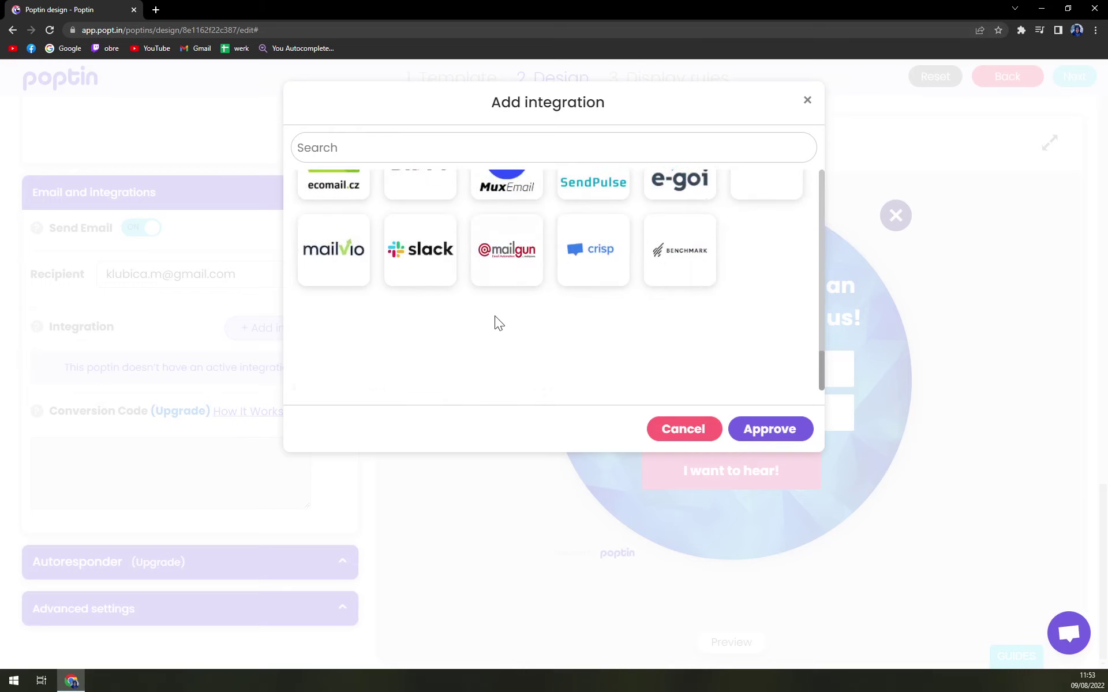
scroll(493, 320, up, 15)
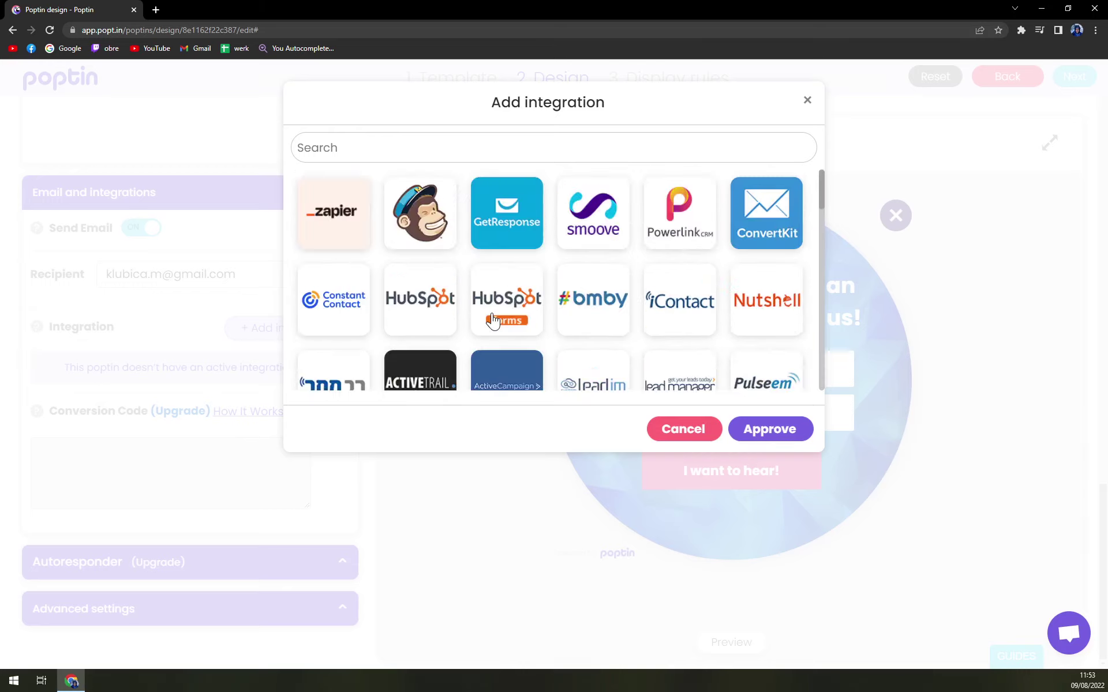
scroll(493, 322, down, 6)
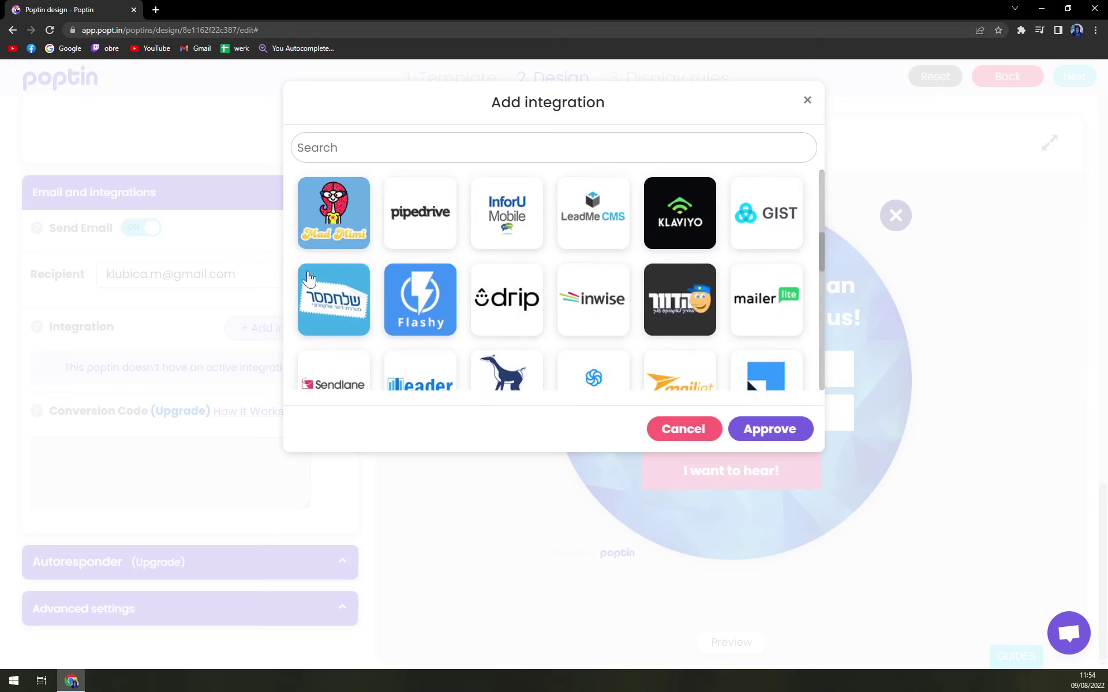
scroll(460, 280, up, 3)
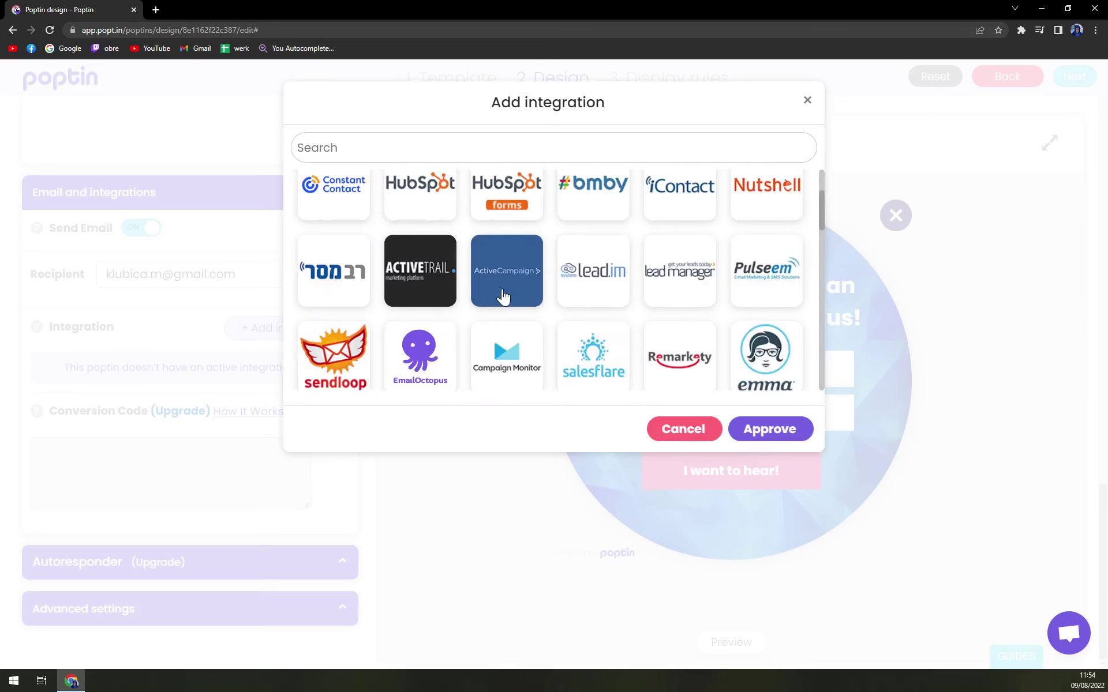
scroll(503, 296, up, 2)
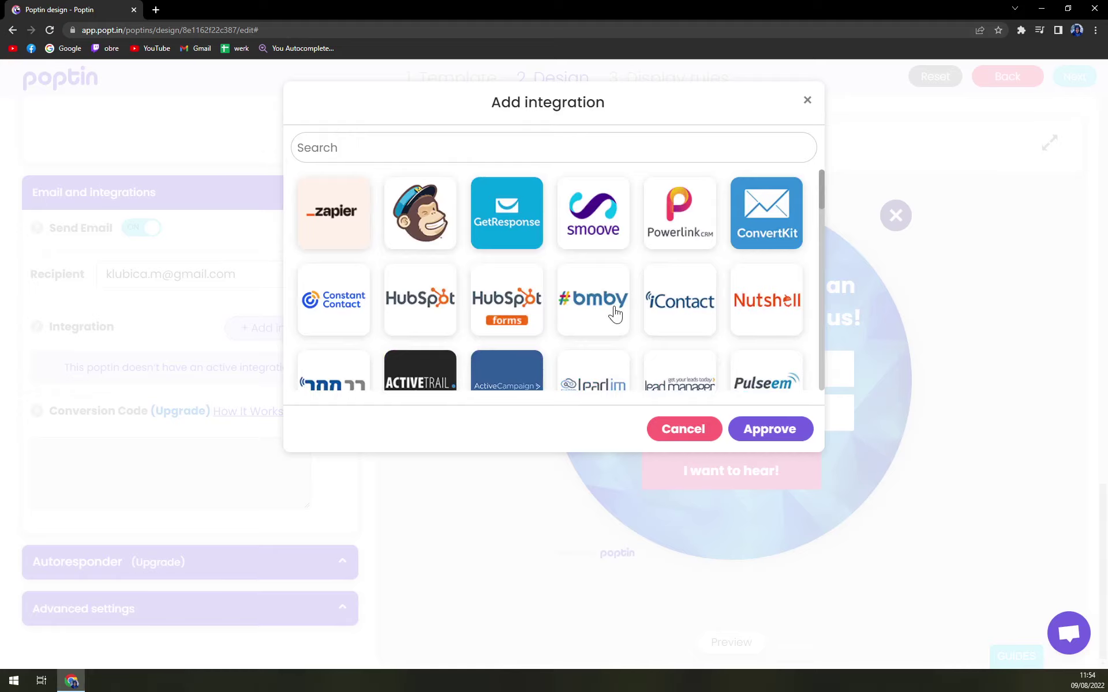
scroll(615, 314, down, 3)
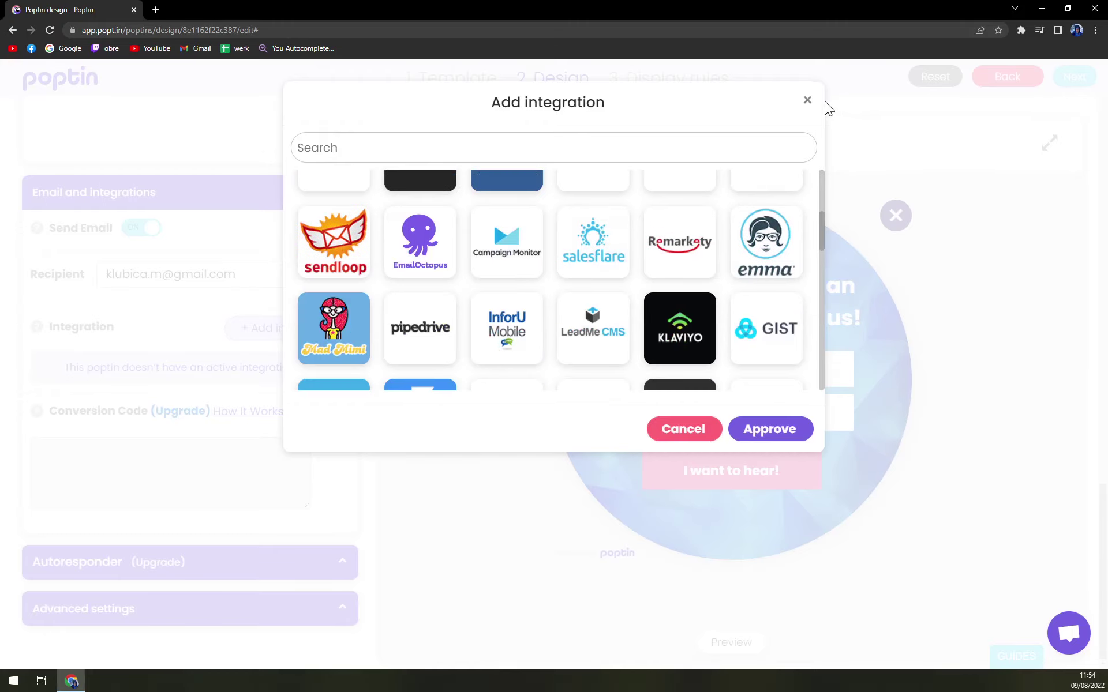
click(808, 101)
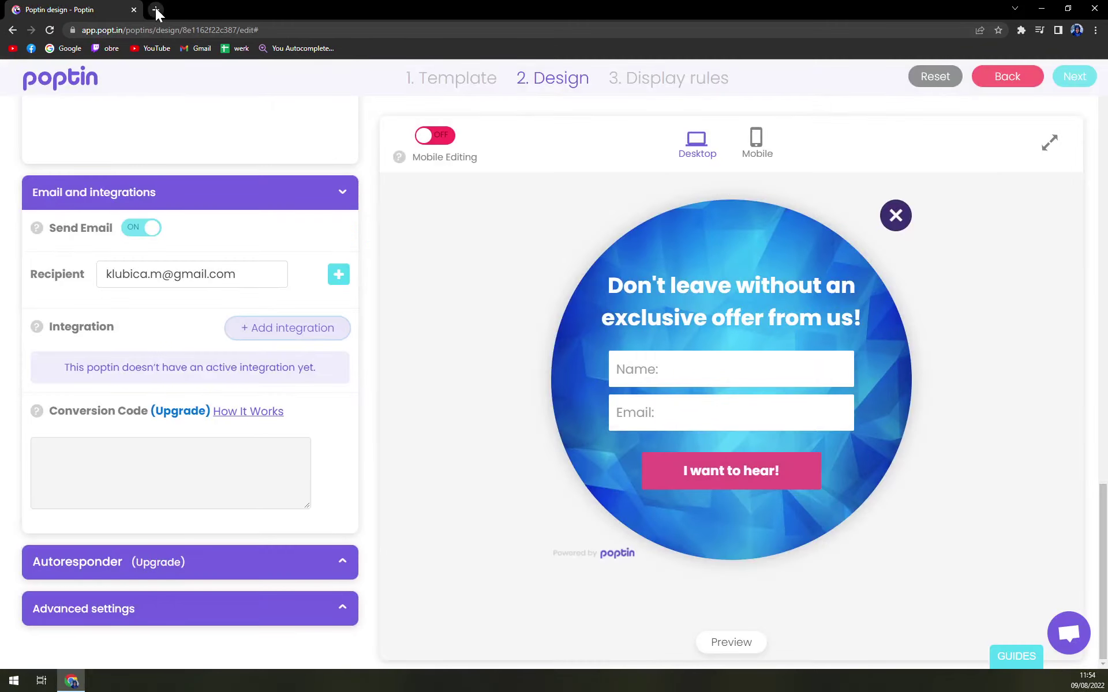
click(155, 9)
Search the web for 'zapier' and open the Zapier site from the results.
text(zapie)
key(Return)
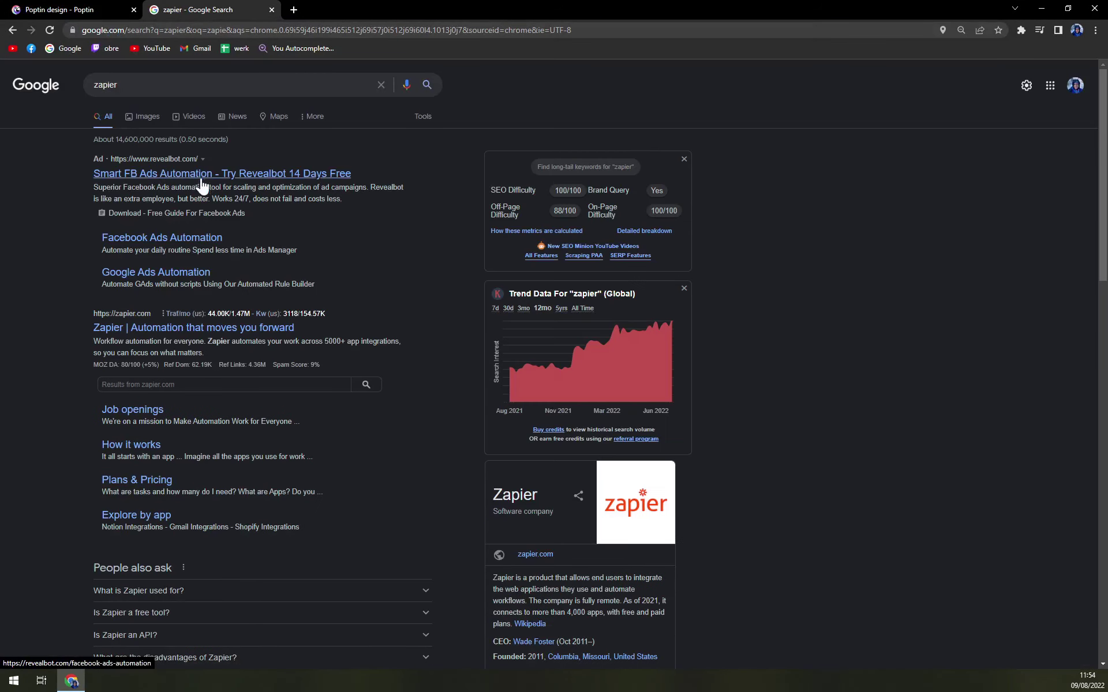
click(131, 327)
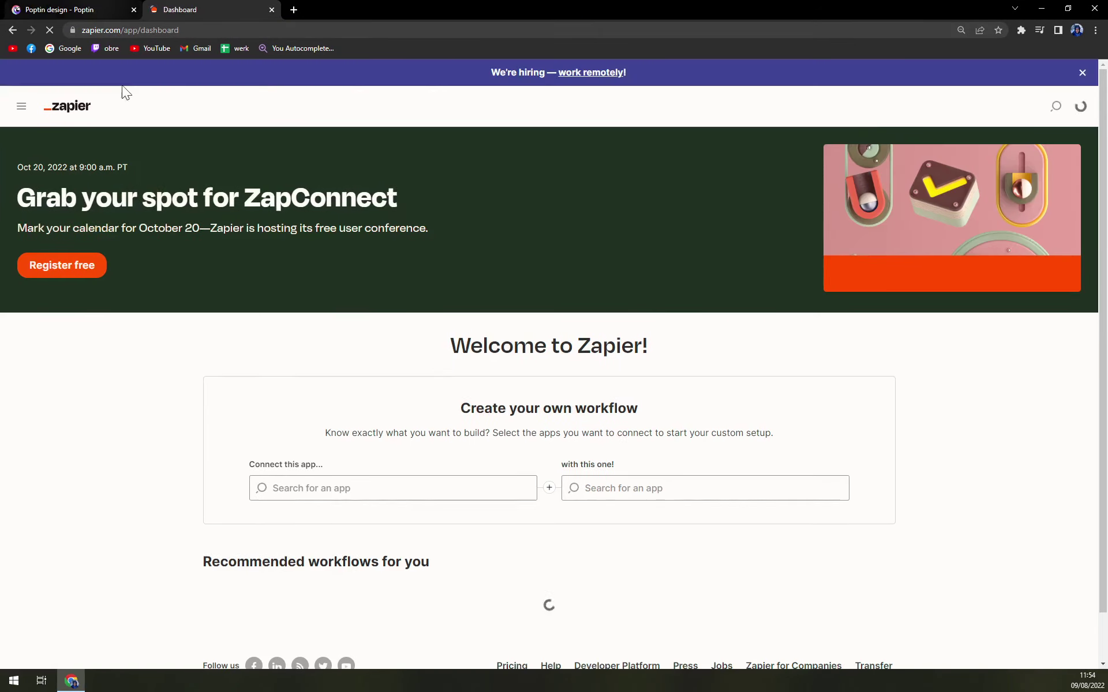
Choose Poptin as the new Zap's trigger app, then go back to the Poptin editor.
click(78, 9)
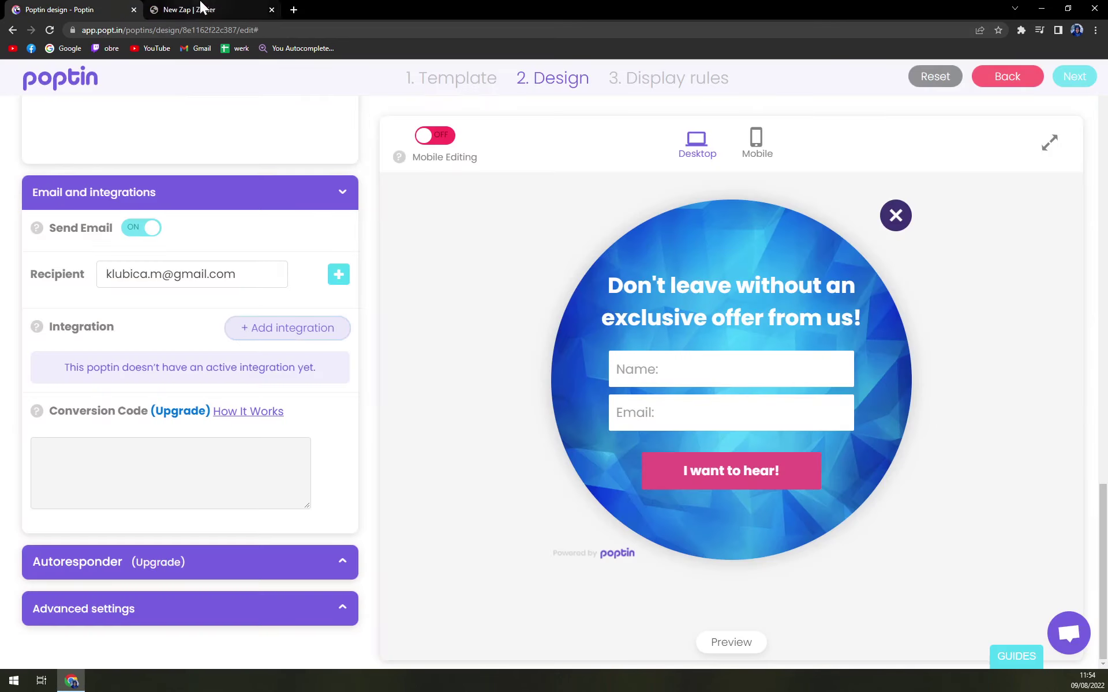
click(213, 10)
text(popt)
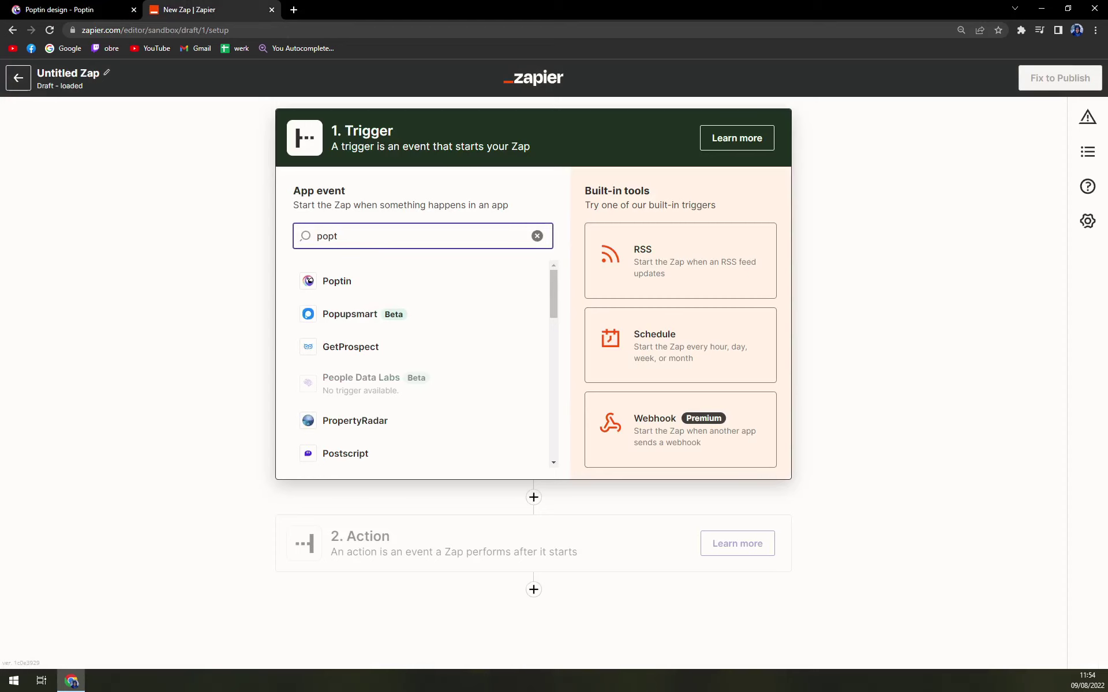
click(366, 283)
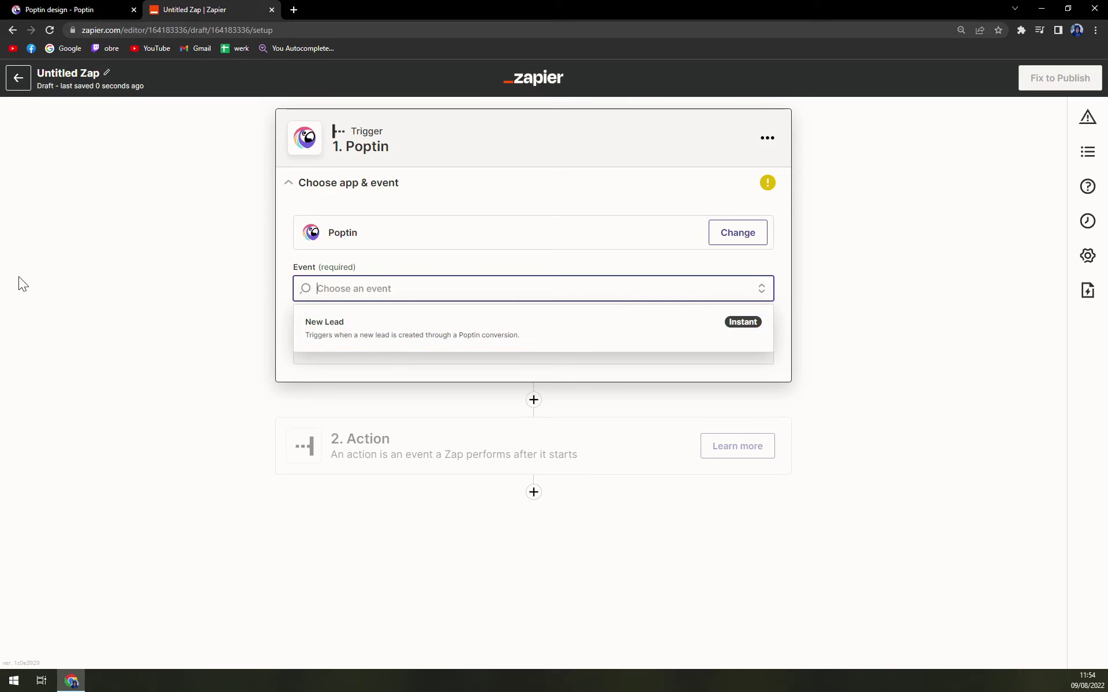
click(62, 9)
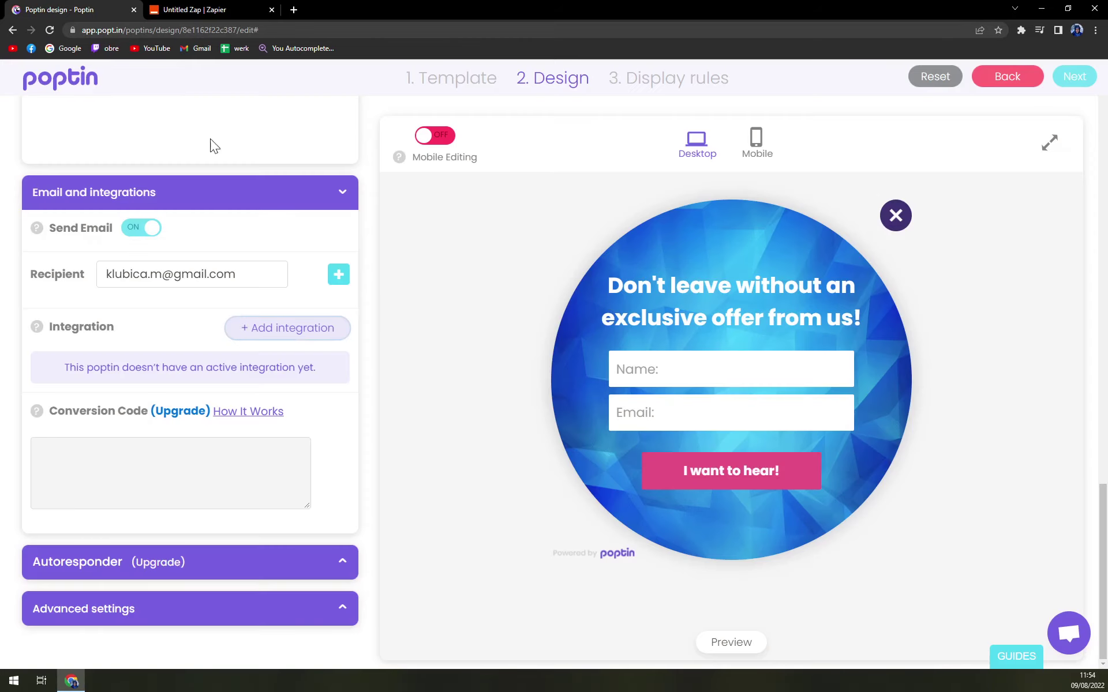
Advance the circle popup to the Display rules step and publish it.
scroll(293, 290, up, 18)
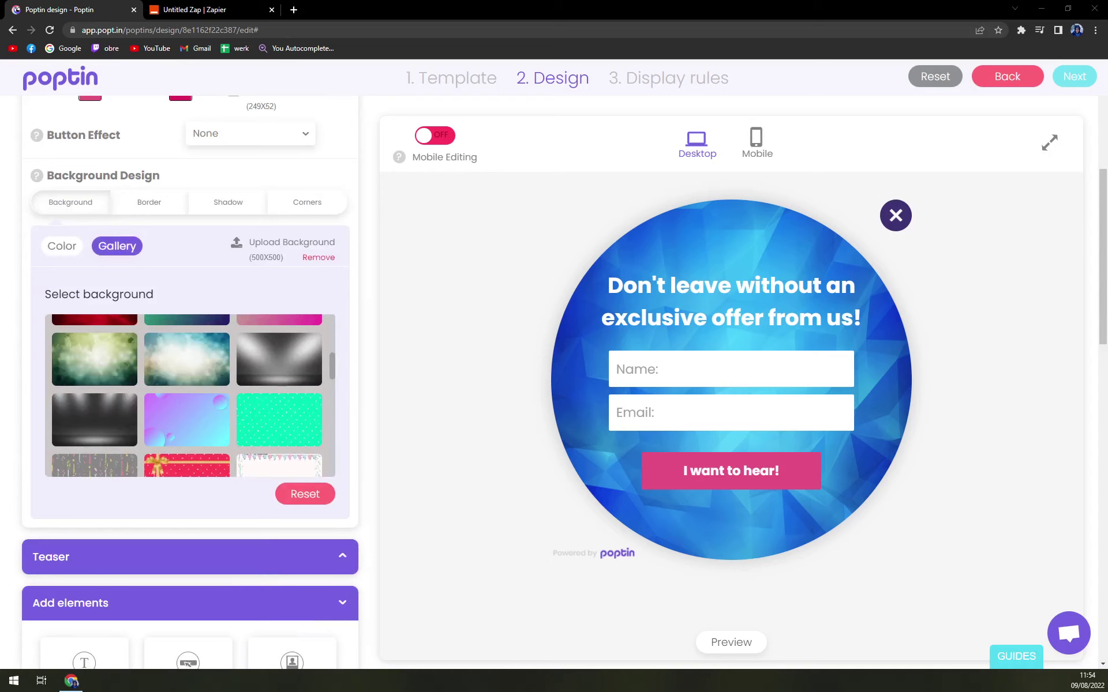
click(1074, 79)
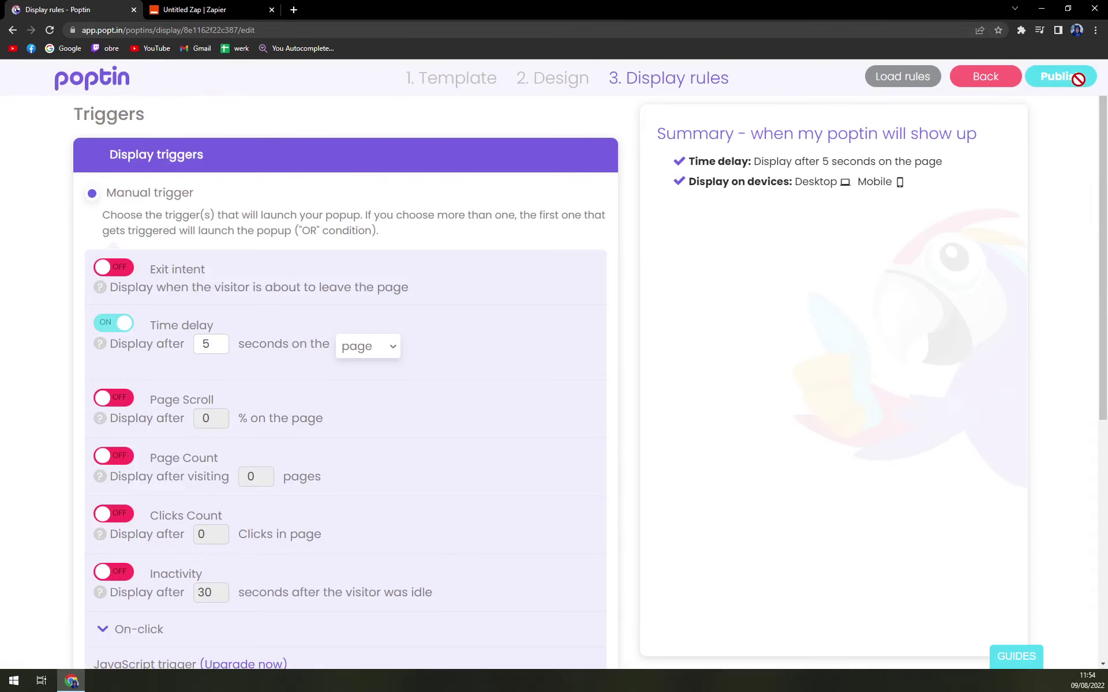
click(1059, 80)
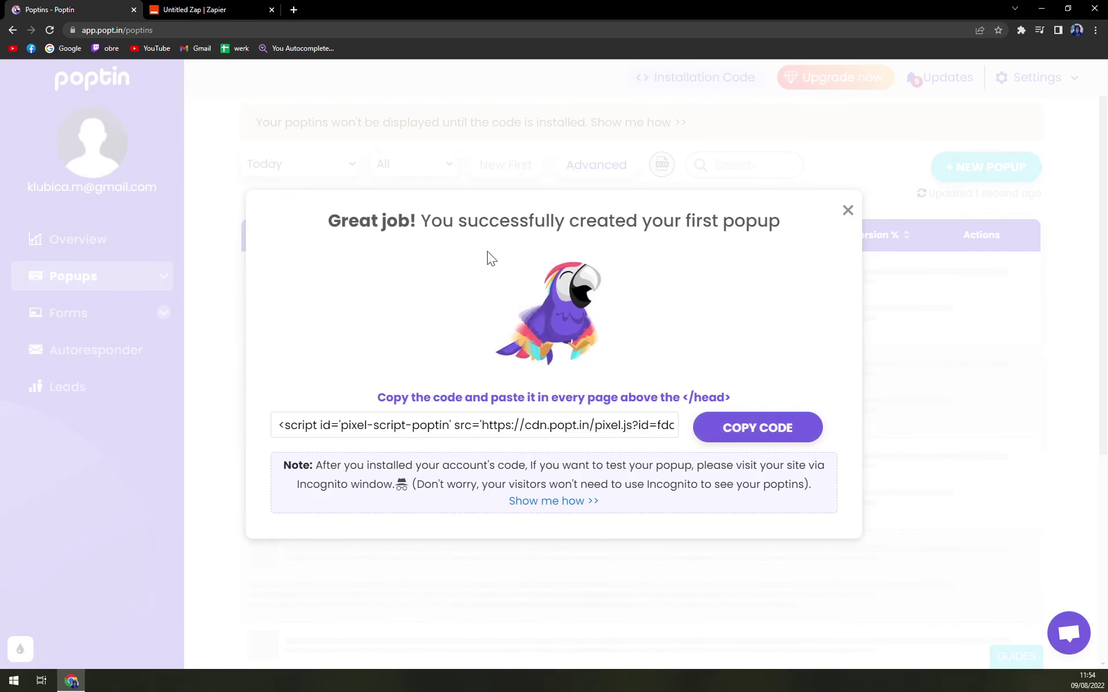
Paste the copied installation code into a new test tab to check it, then close the tab.
click(295, 10)
key(ctrl+v)
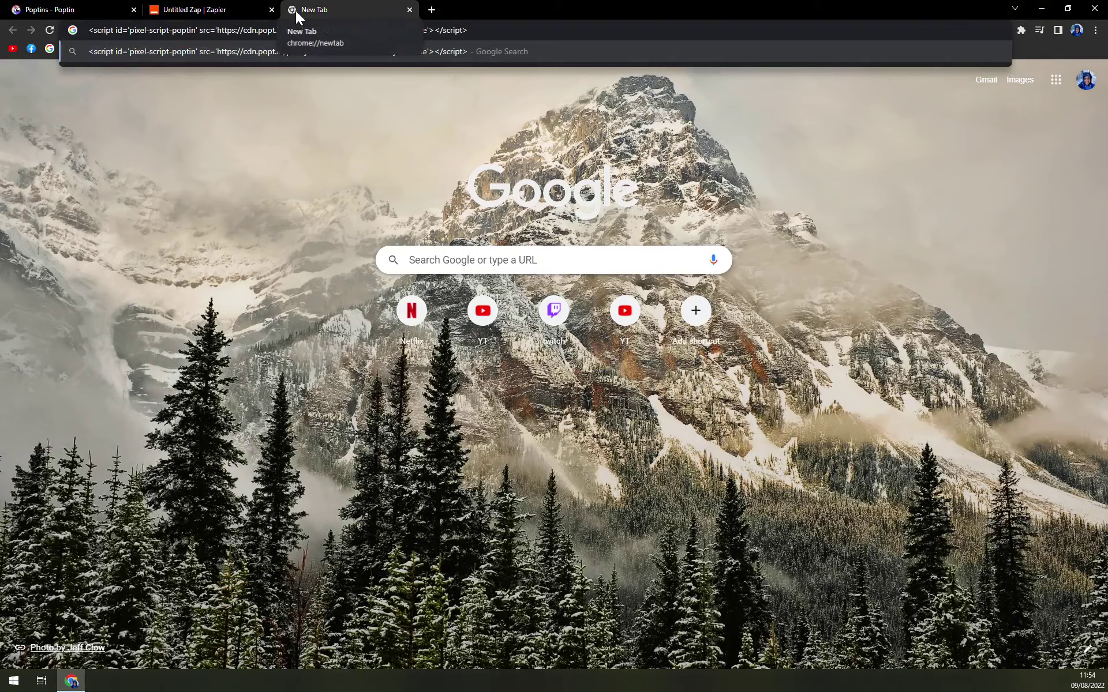
key(ctrl+w)
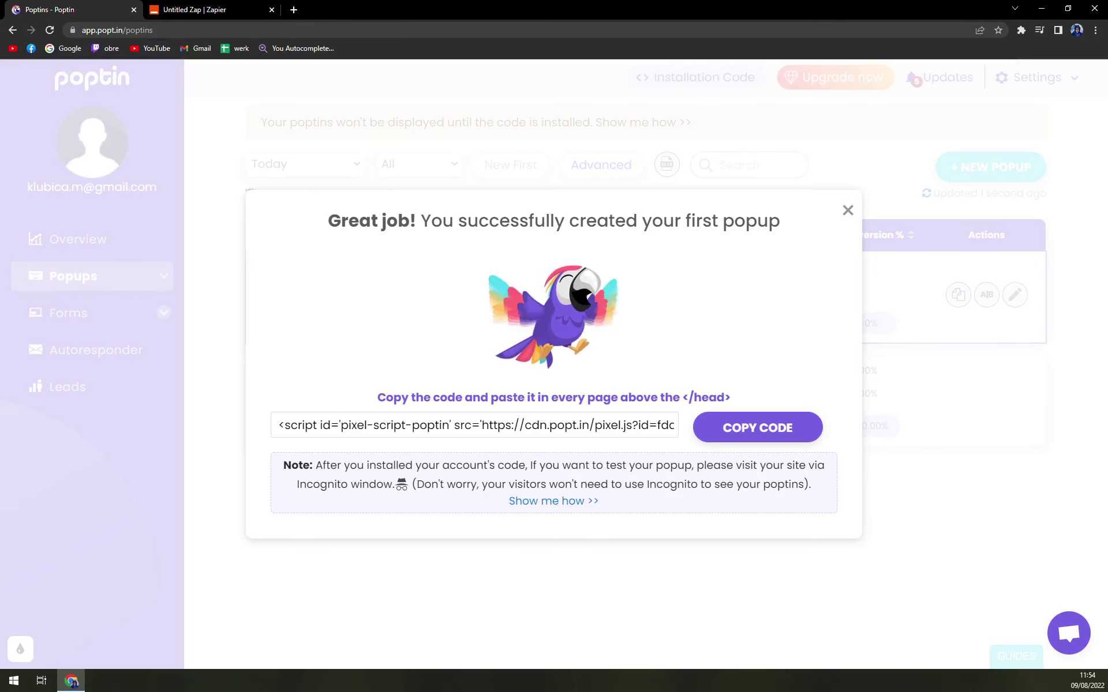
Copy the installation code again and close the Great job success message.
click(748, 427)
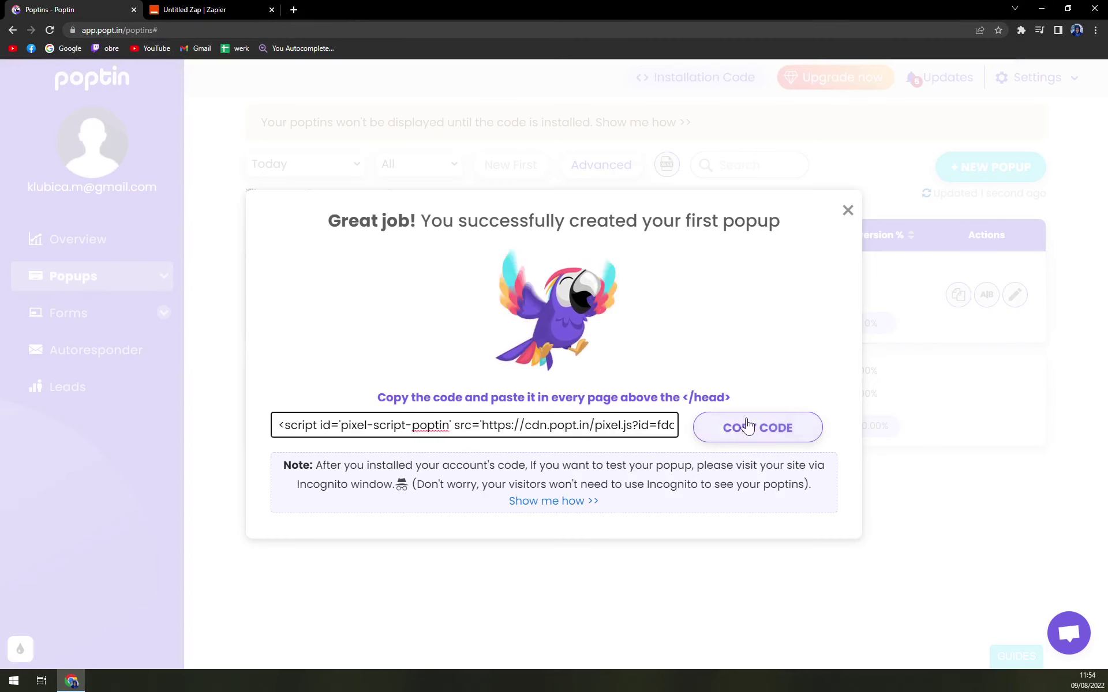
click(804, 440)
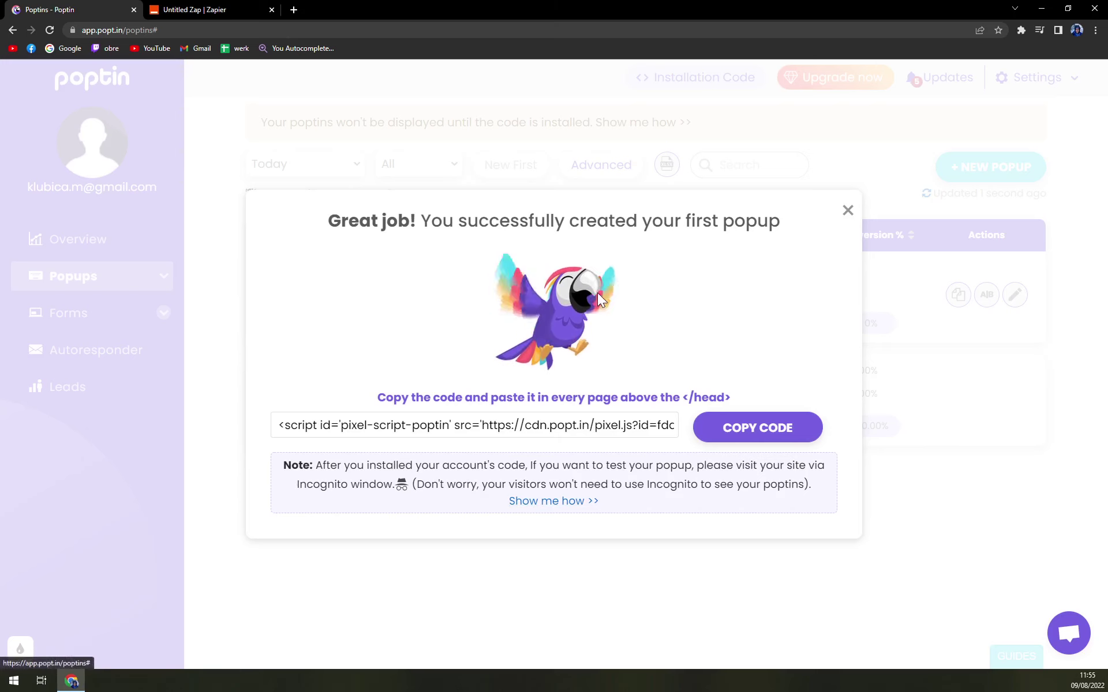
click(846, 211)
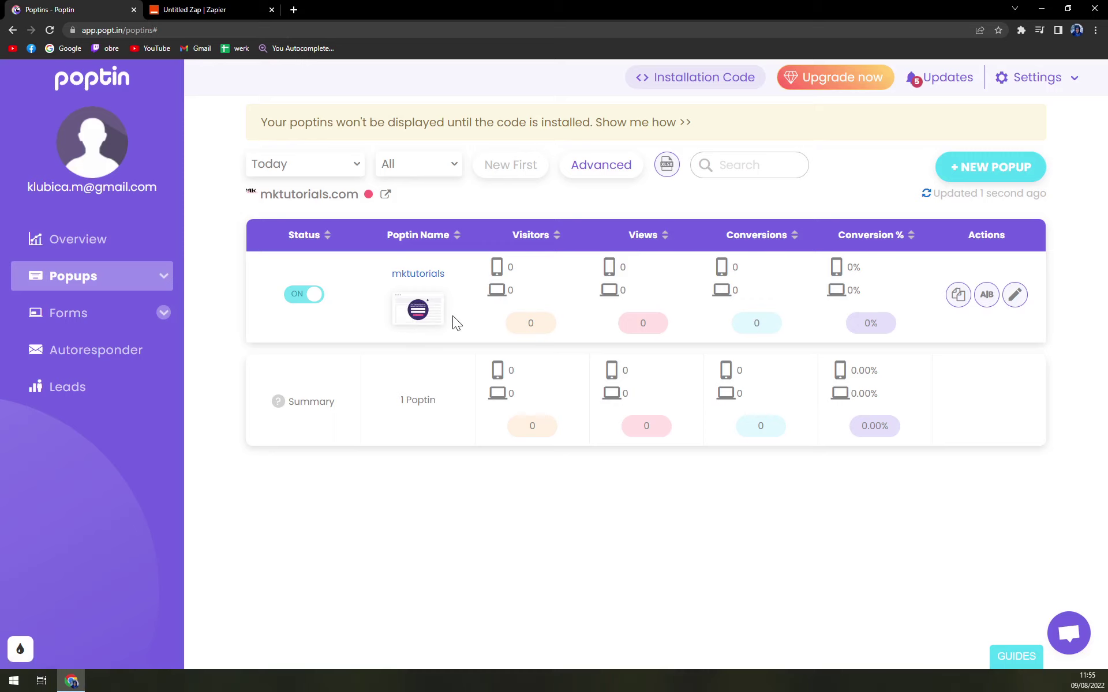
click(88, 319)
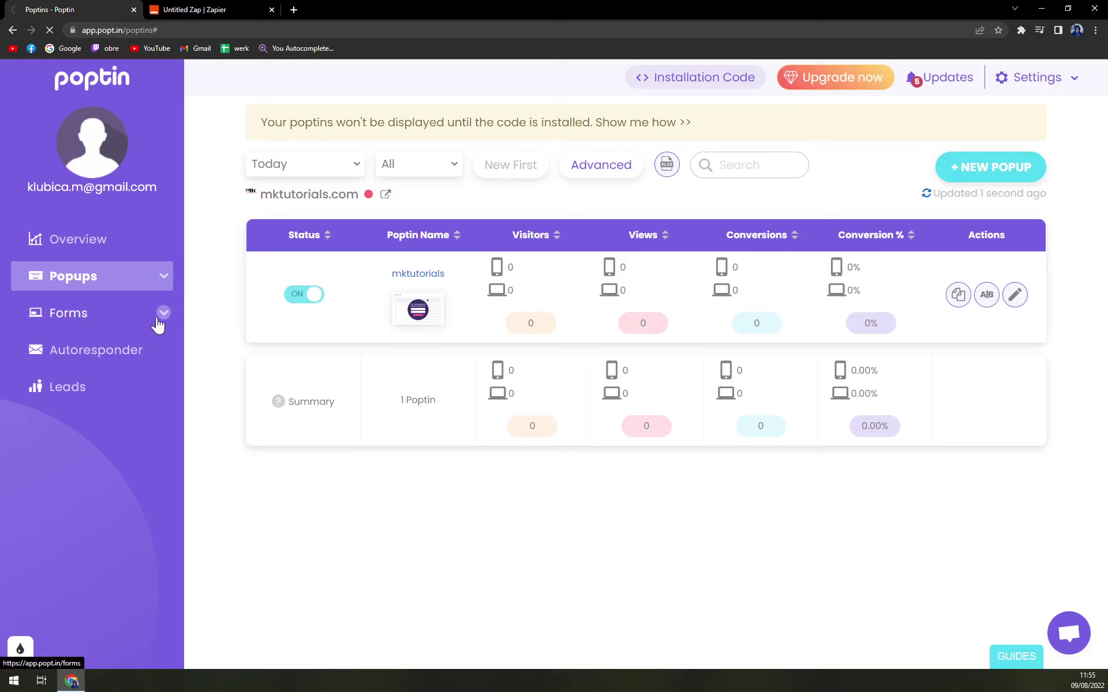
click(87, 281)
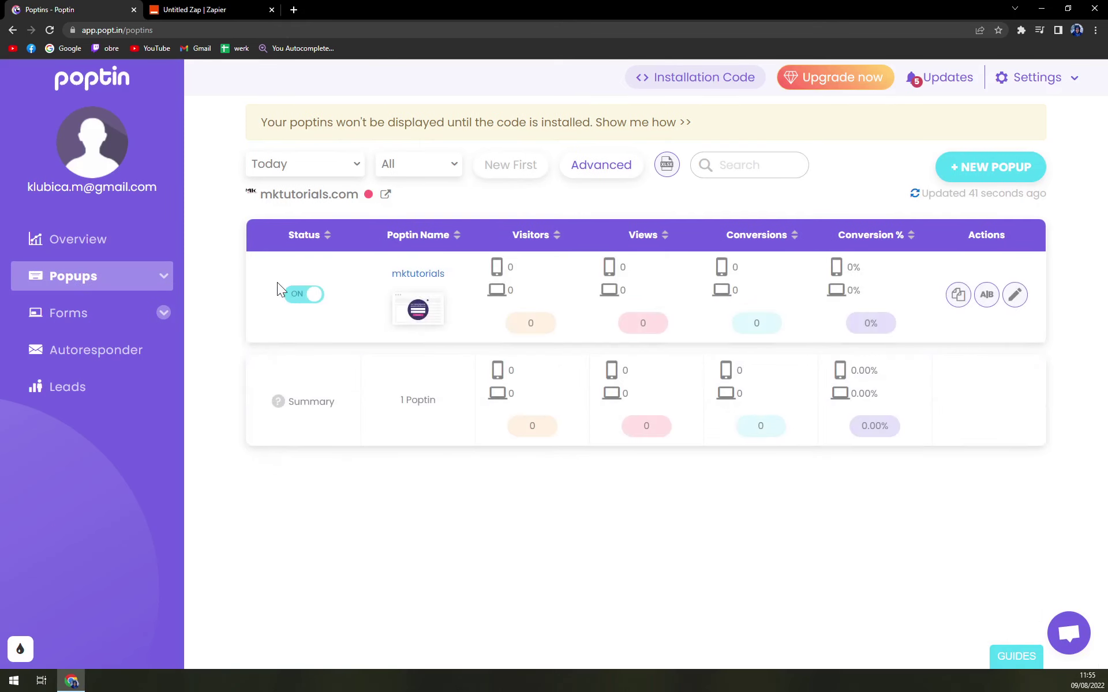
click(311, 295)
click(311, 295)
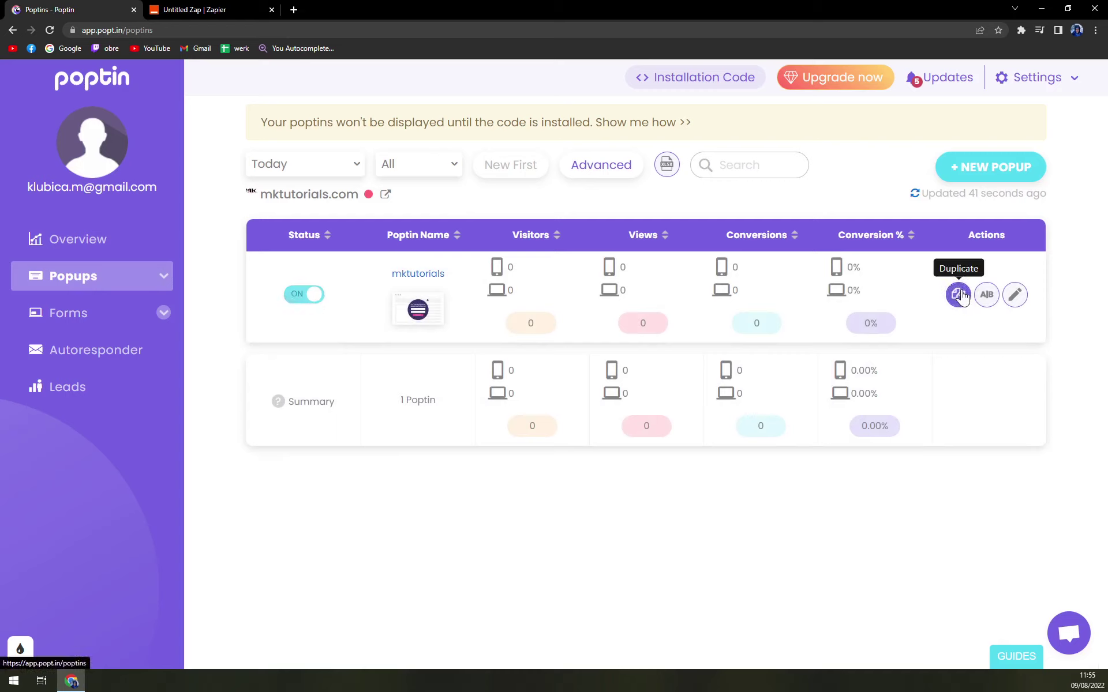
click(1015, 295)
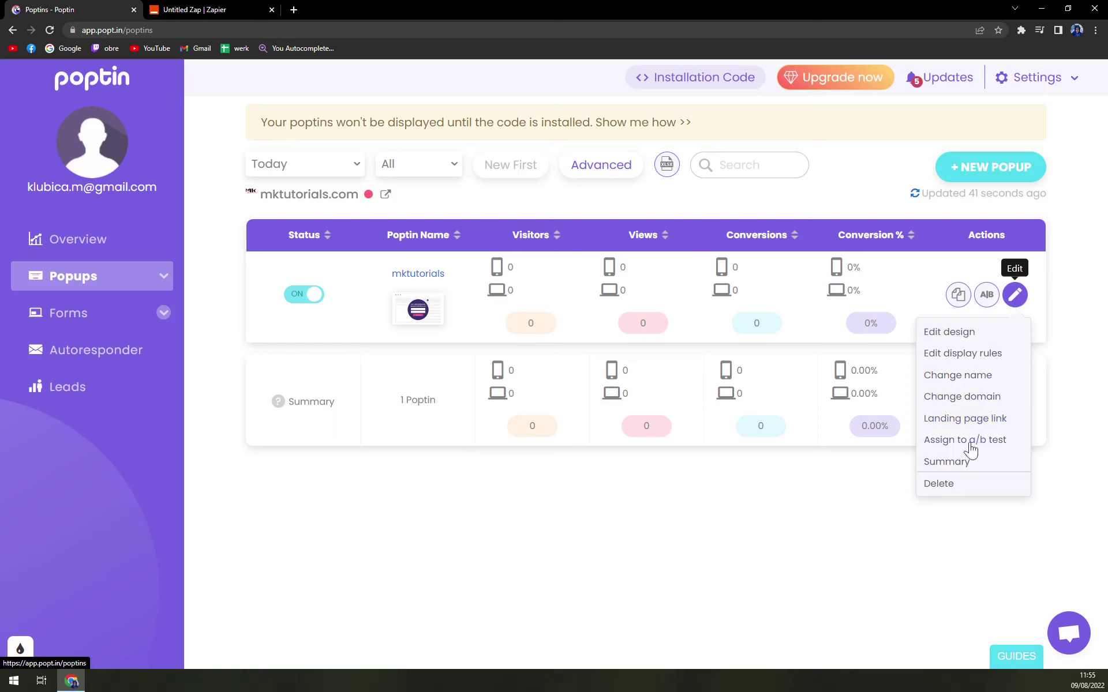
click(832, 539)
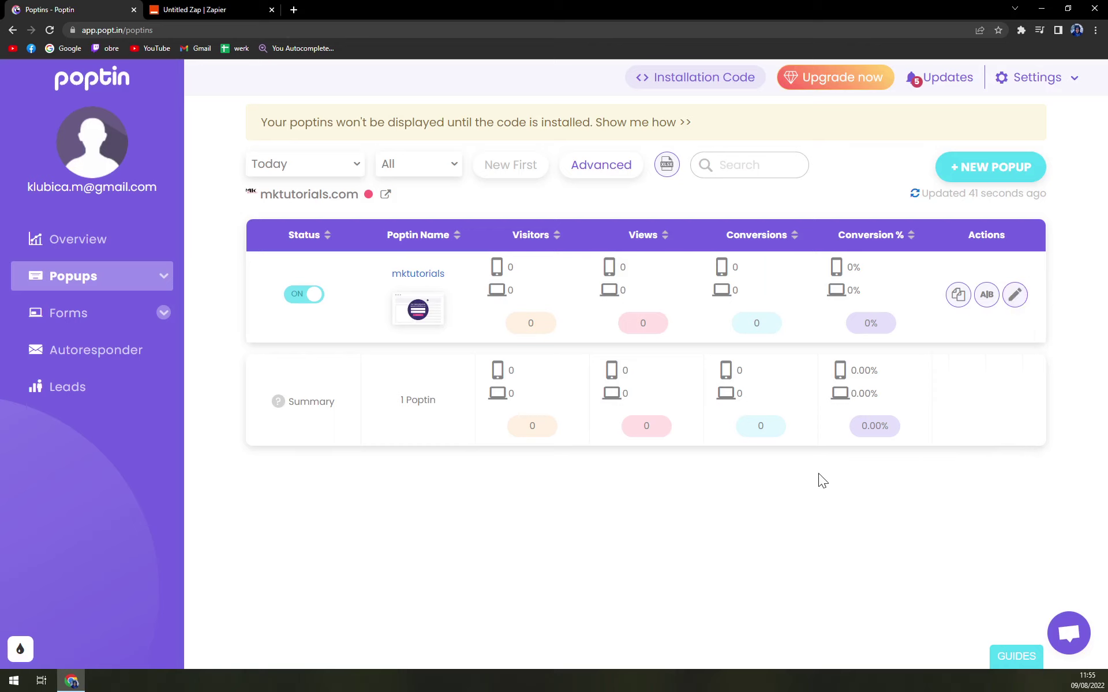